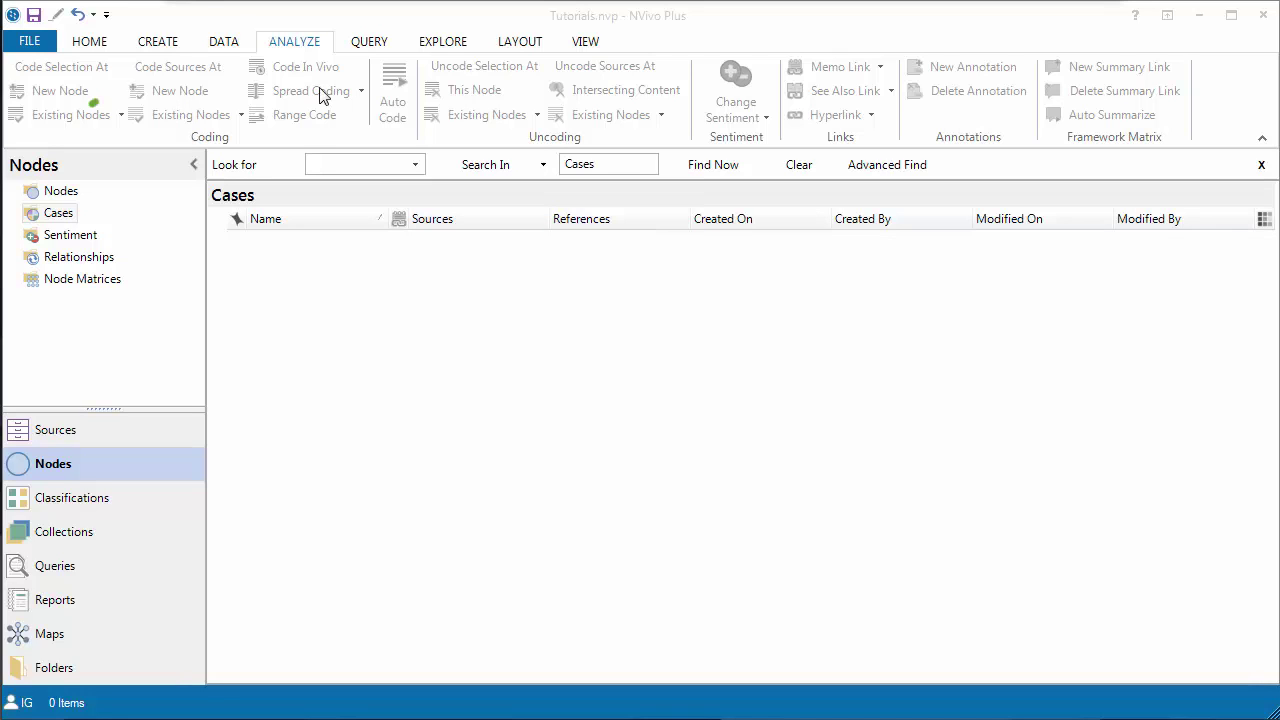
Import the Founder Stories interview video from the Tutorials > Sample Video folder into the project's internal sources
{"action": "left_click", "coordinate": [226, 44]}
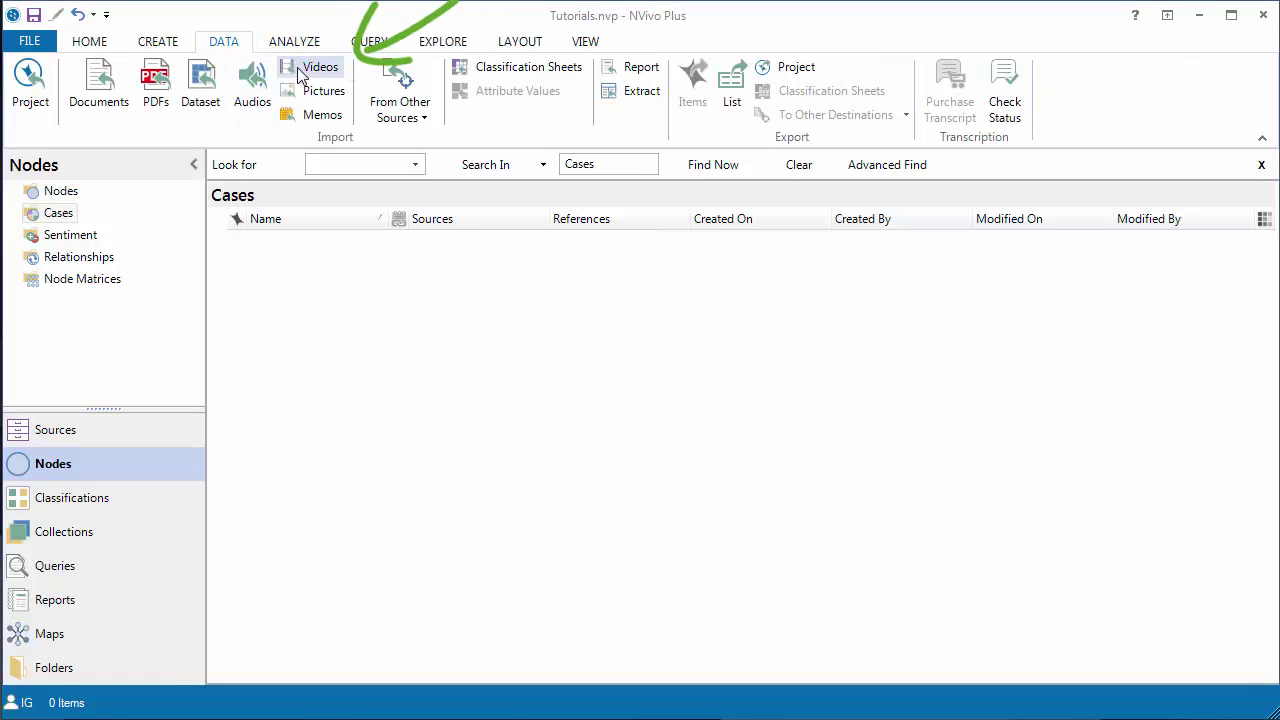
{"action": "left_click", "coordinate": [316, 66]}
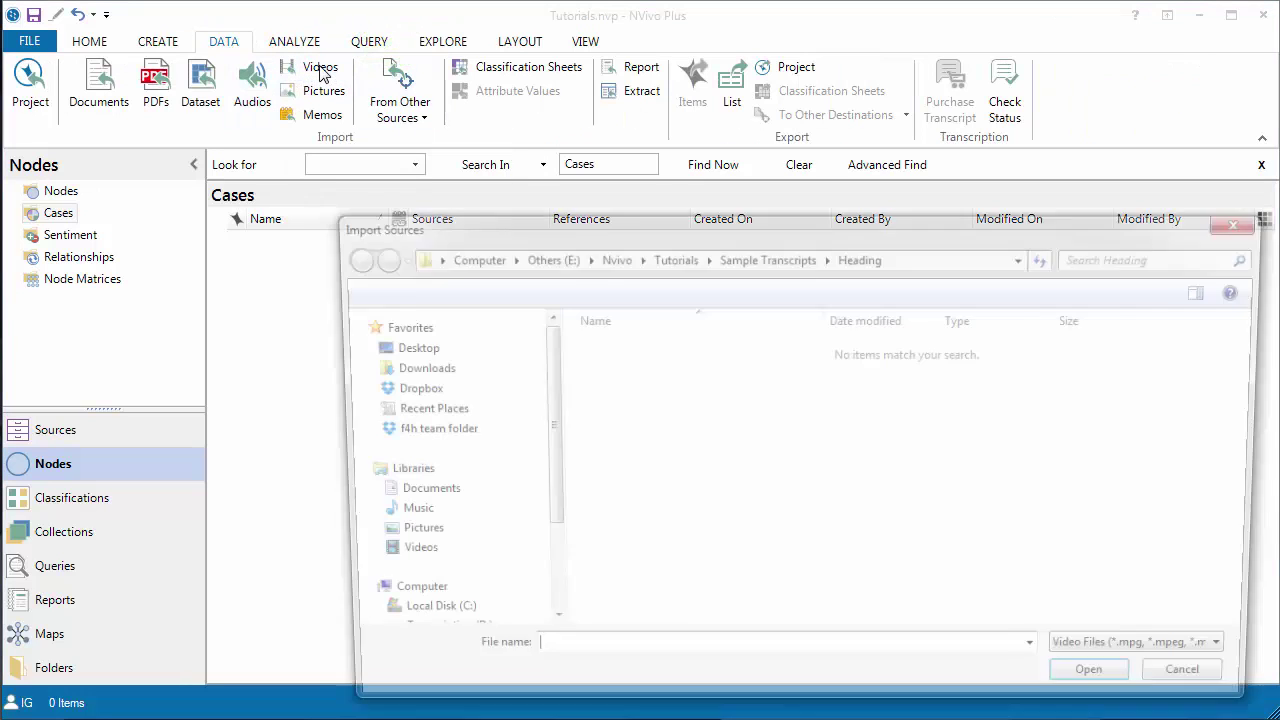
{"action": "left_click", "coordinate": [671, 255]}
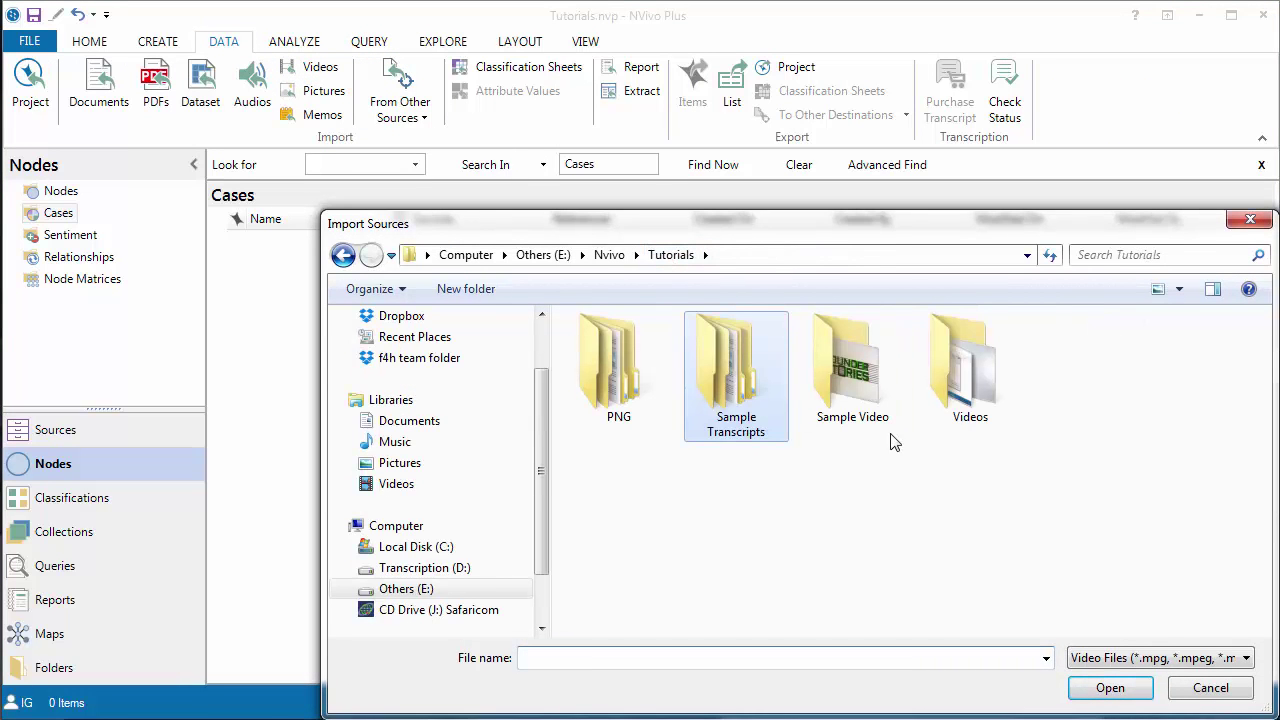
{"action": "left_click", "coordinate": [840, 374]}
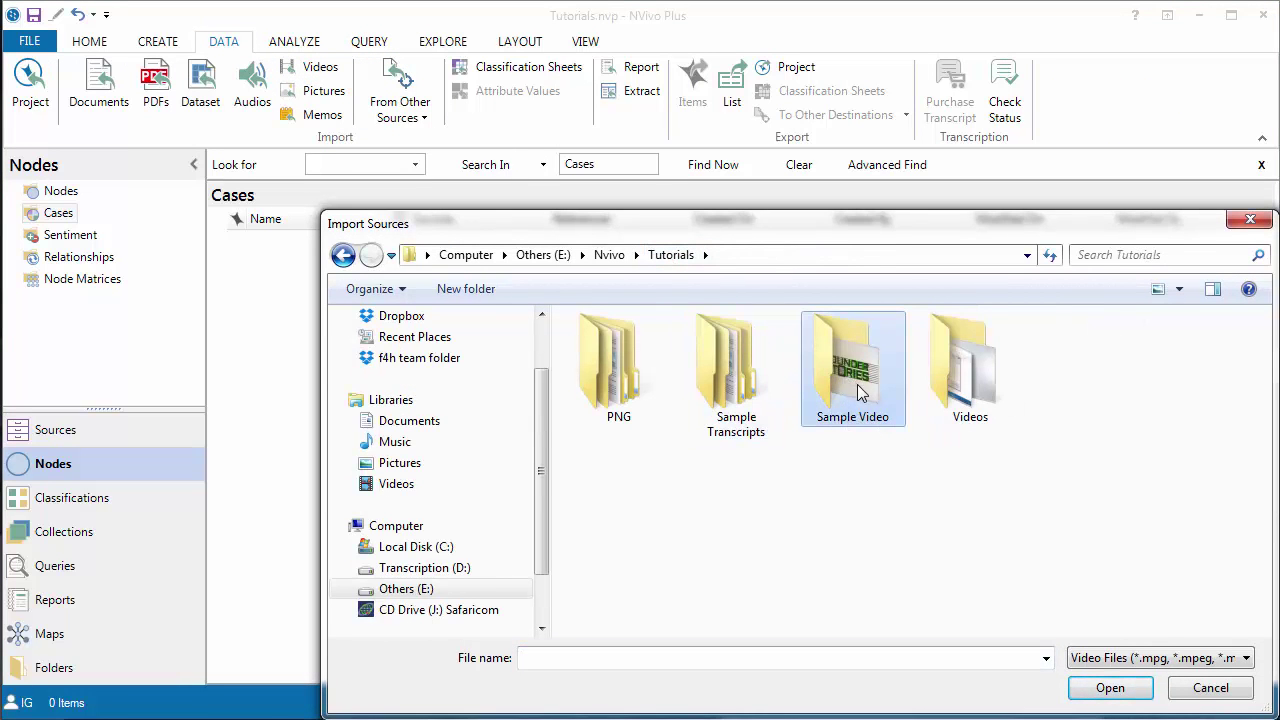
{"action": "double_click", "coordinate": [841, 375]}
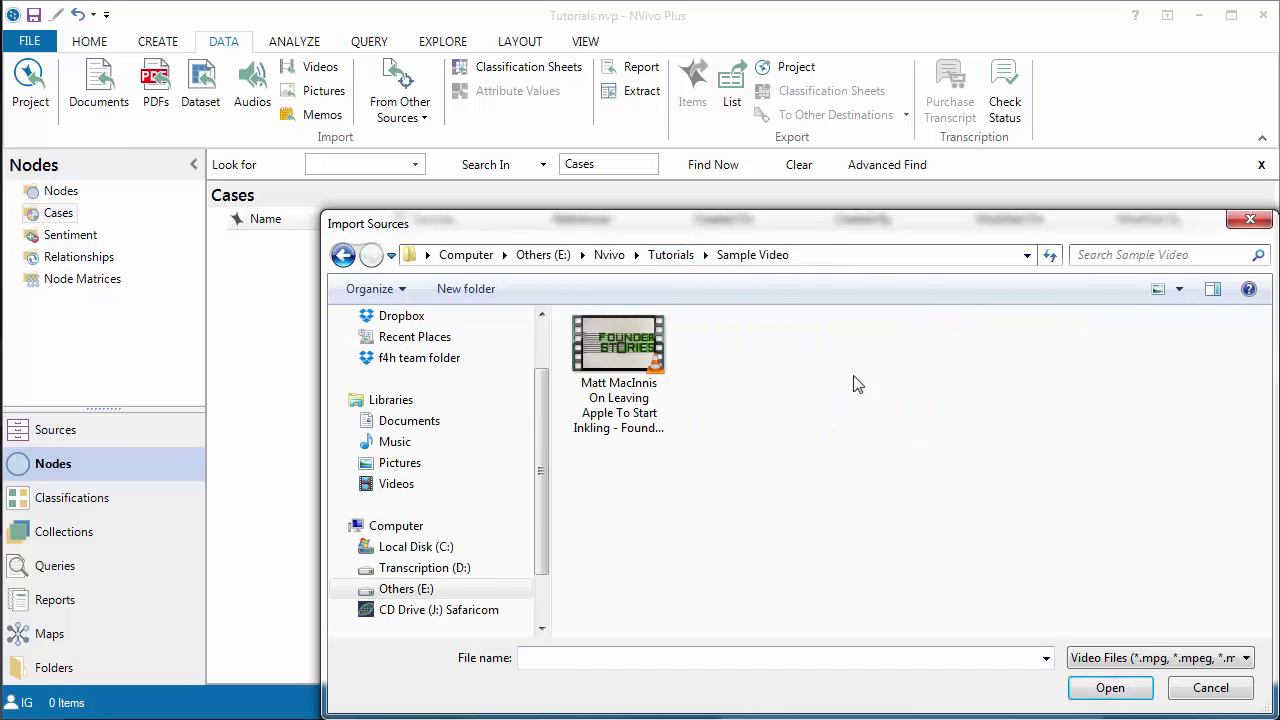
{"action": "left_click", "coordinate": [624, 347]}
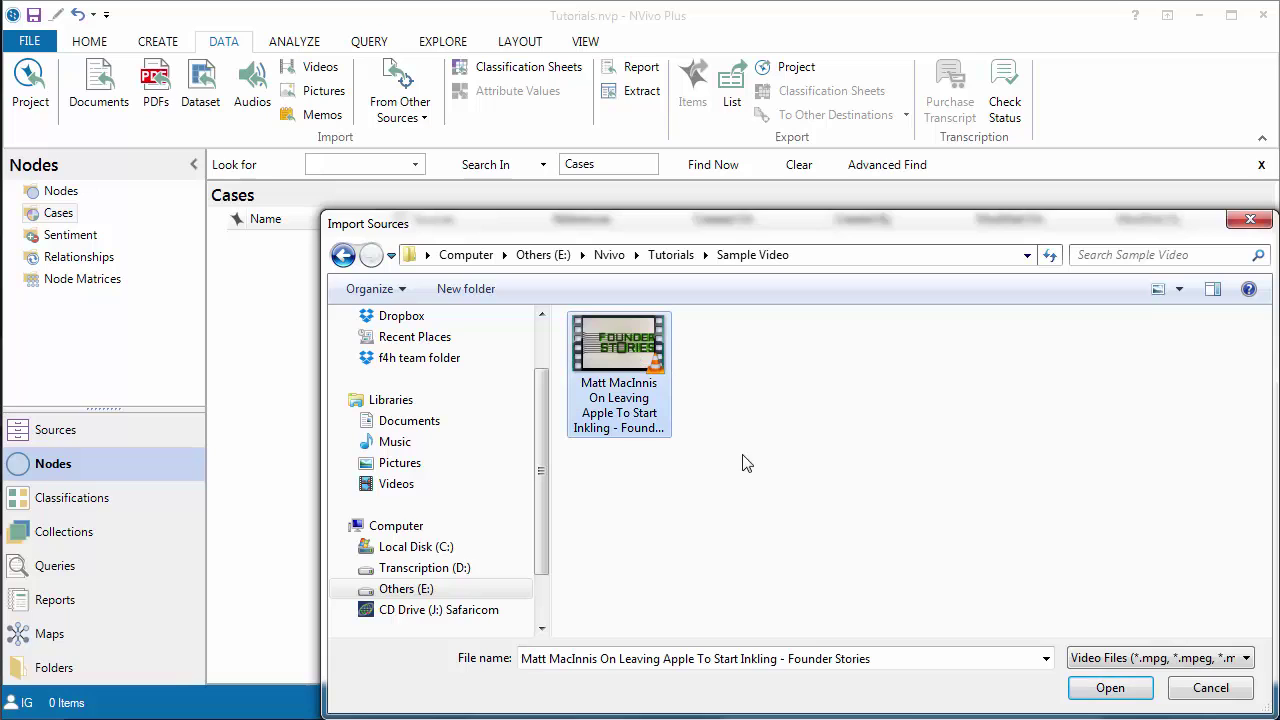
{"action": "left_click", "coordinate": [1127, 695]}
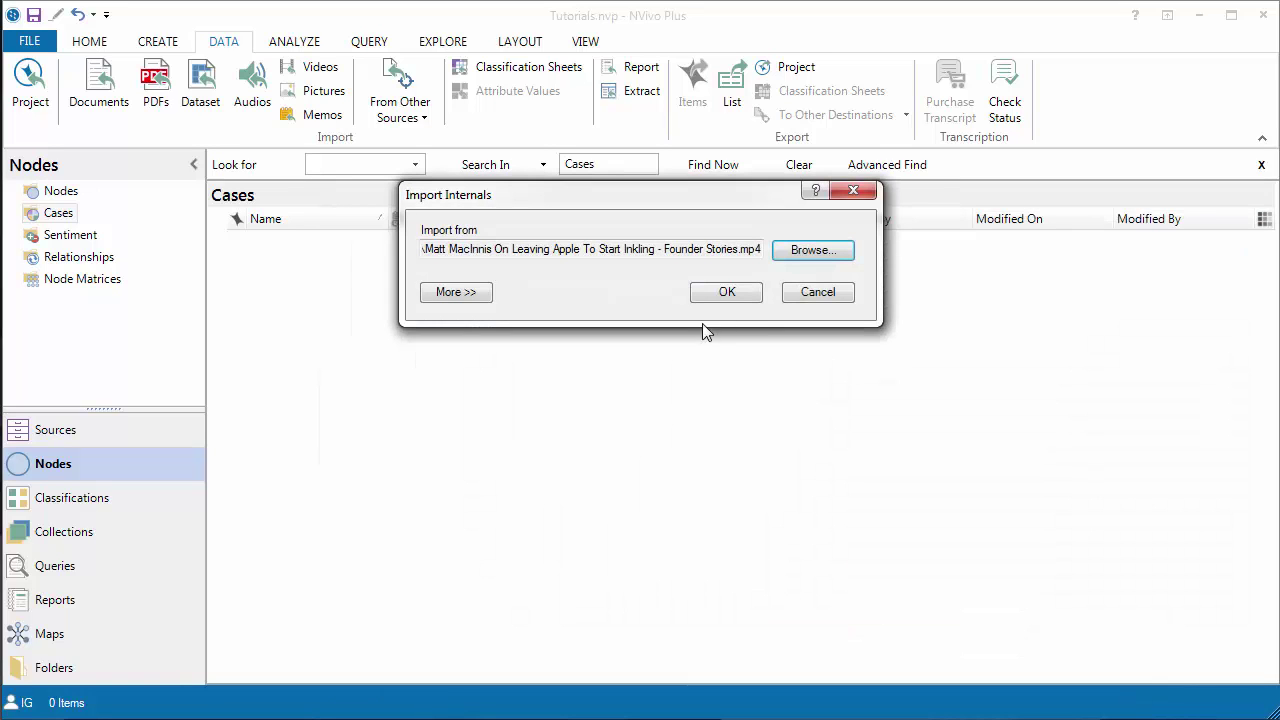
{"action": "left_click", "coordinate": [727, 293]}
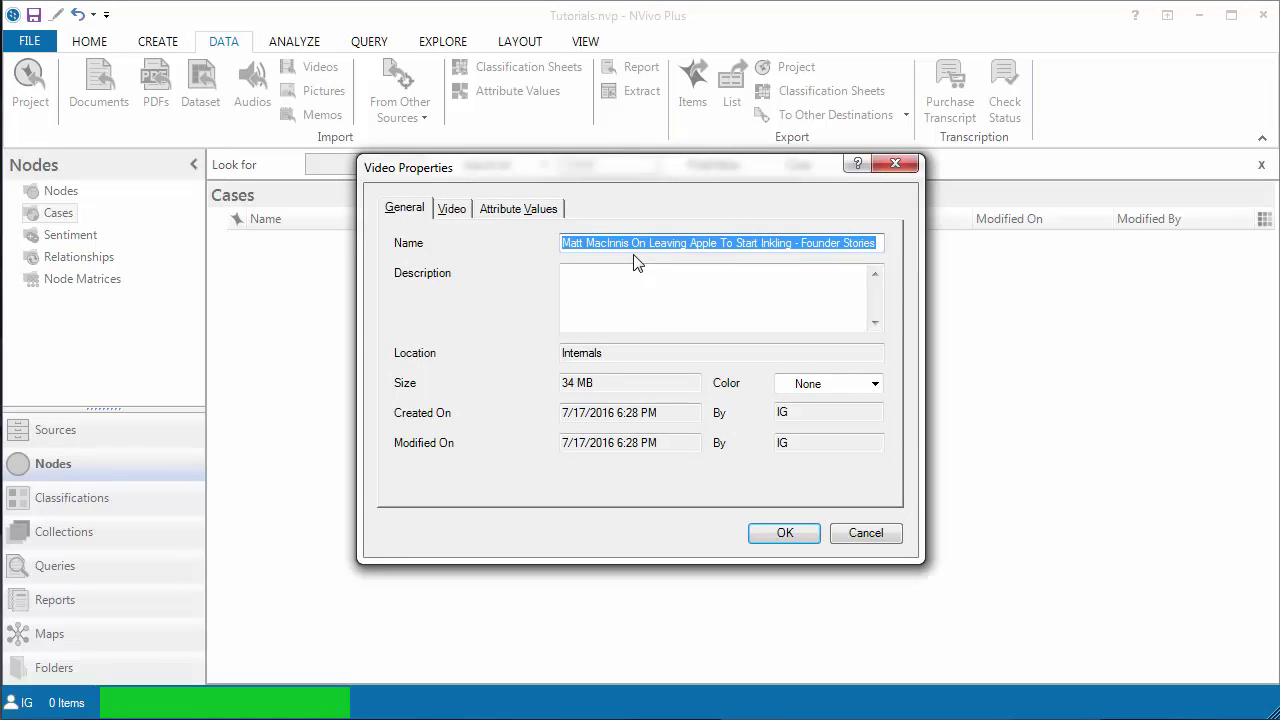
Copy the video's name into its description and accept the video properties
{"action": "key", "text": "ctrl+c"}
{"action": "left_click", "coordinate": [606, 289]}
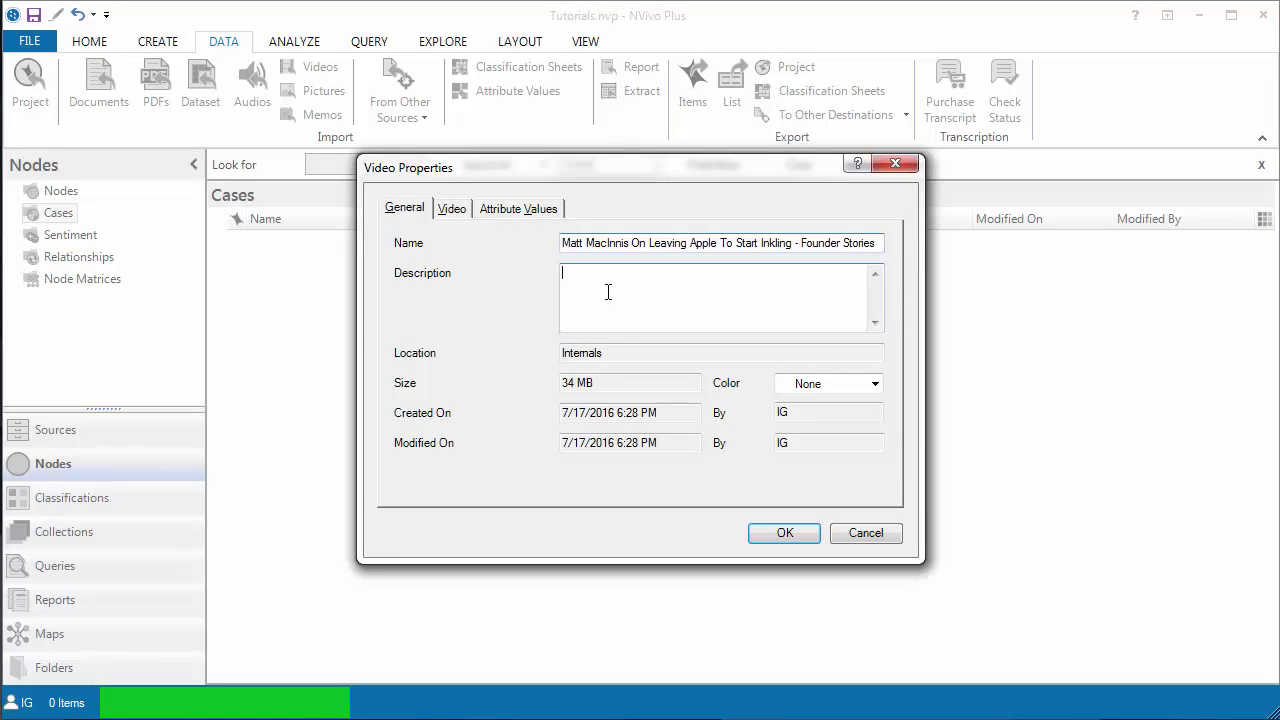
{"action": "key", "text": "ctrl+v"}
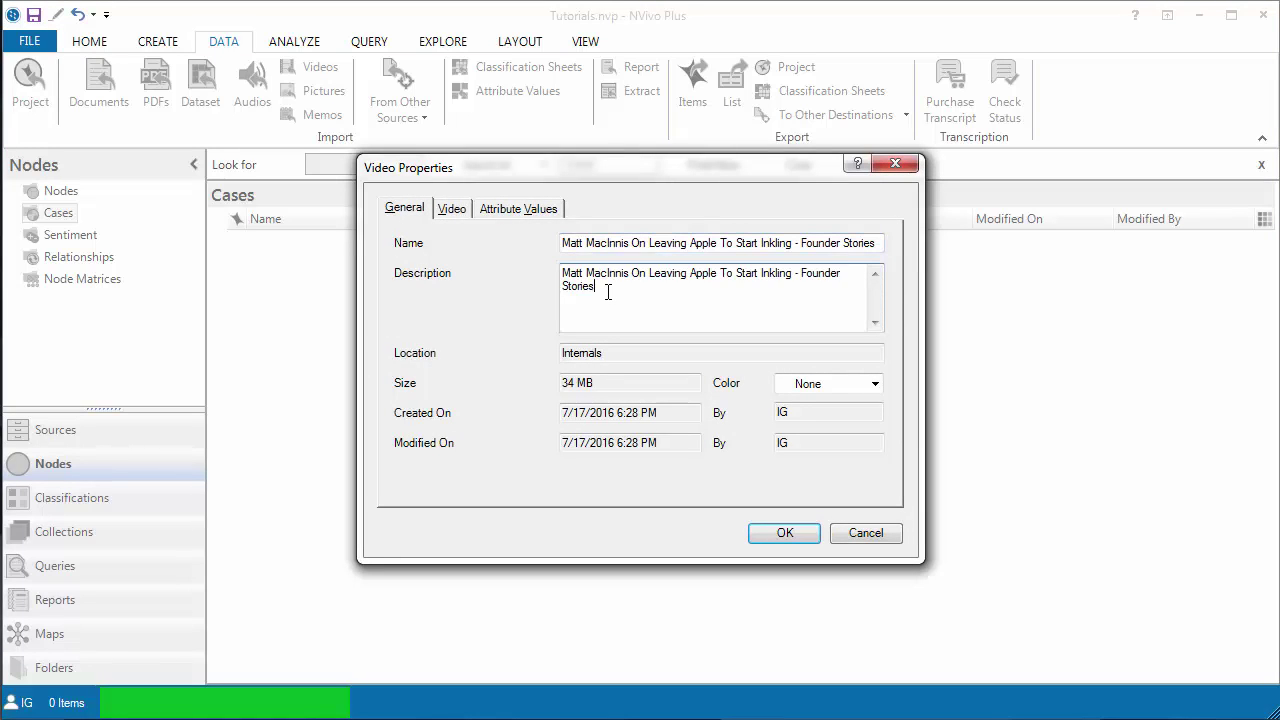
{"action": "left_click", "coordinate": [784, 536]}
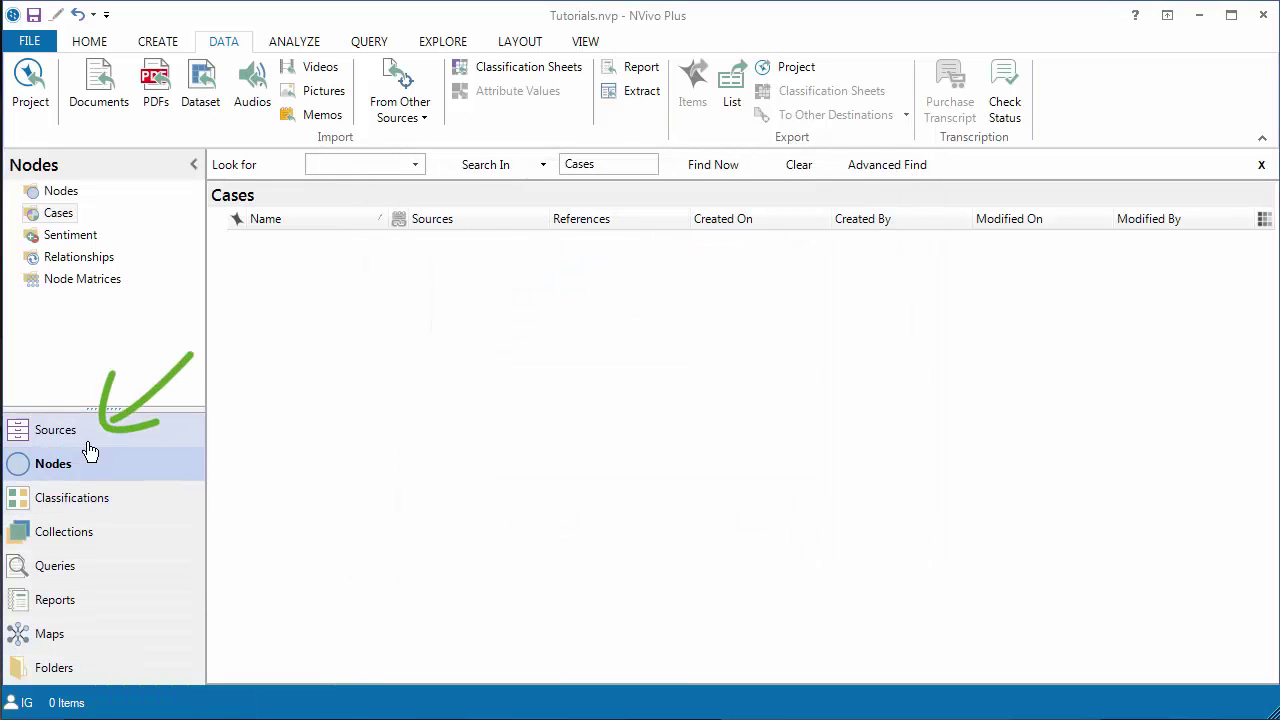
Move the imported video from Internals in Sources into the Interview Video folder and display that folder
{"action": "left_click", "coordinate": [49, 439]}
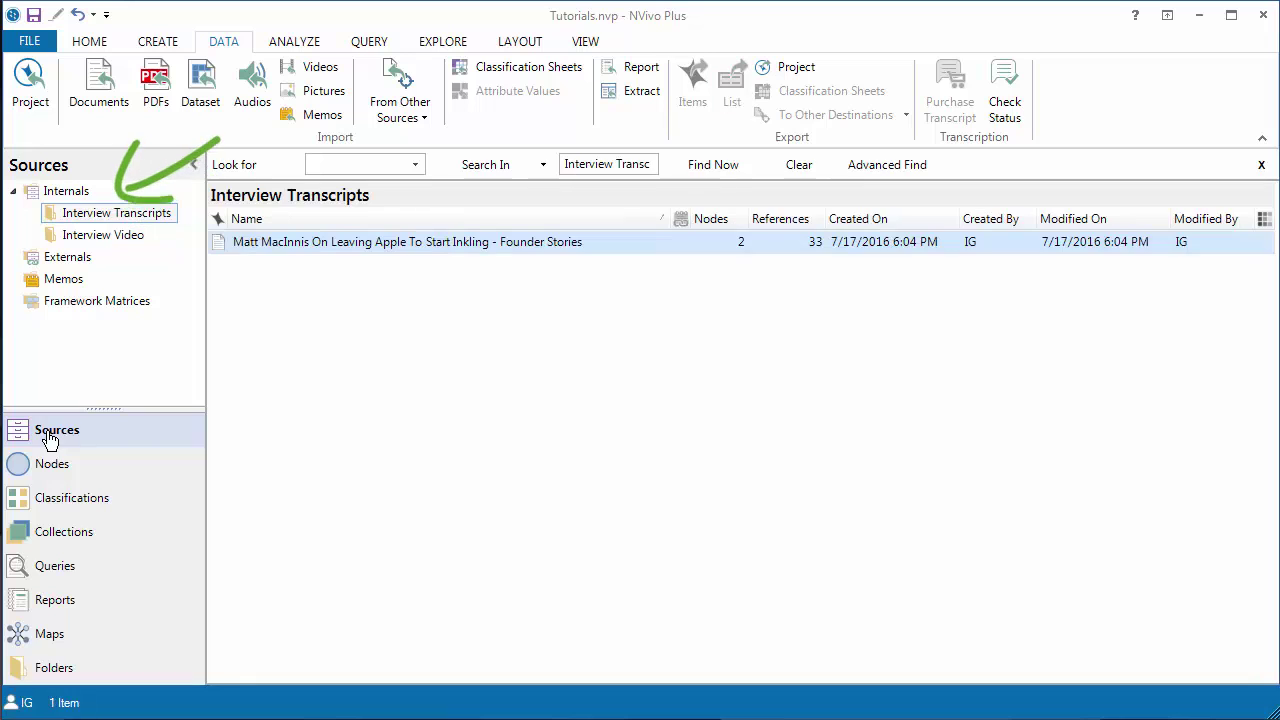
{"action": "left_click", "coordinate": [64, 193]}
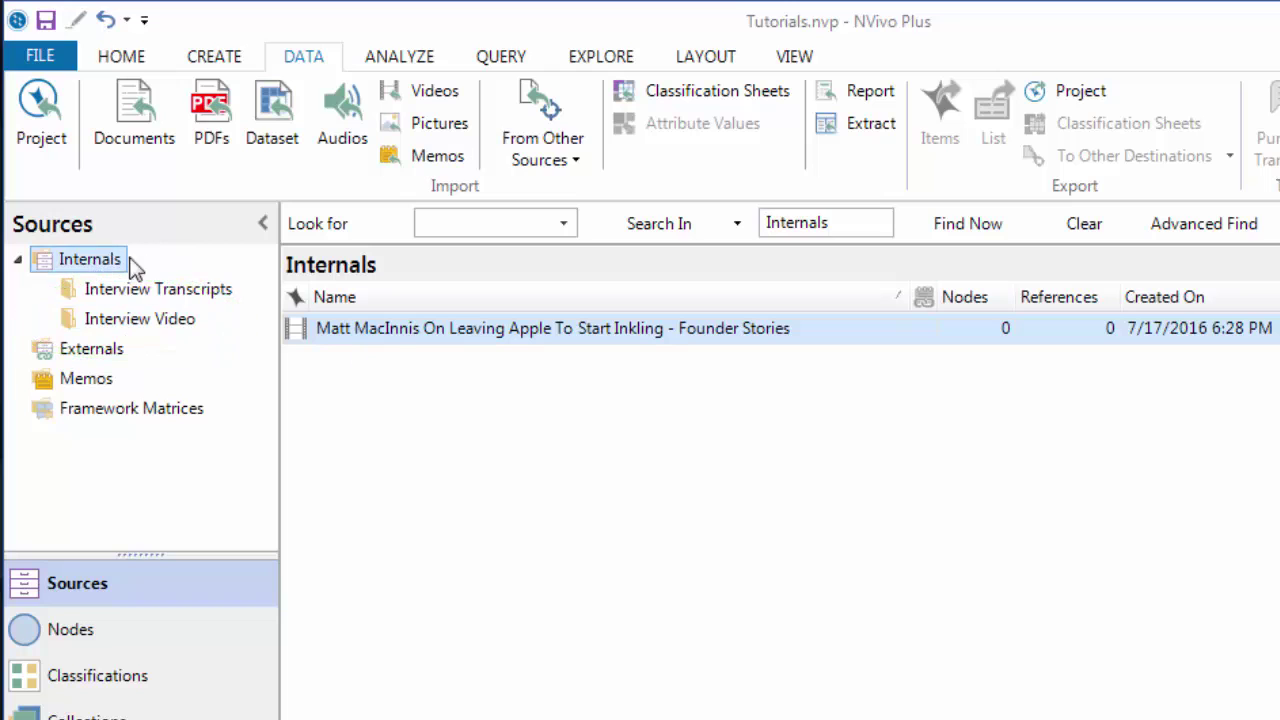
{"action": "left_click_drag", "start_coordinate": [298, 333], "coordinate": [170, 340]}
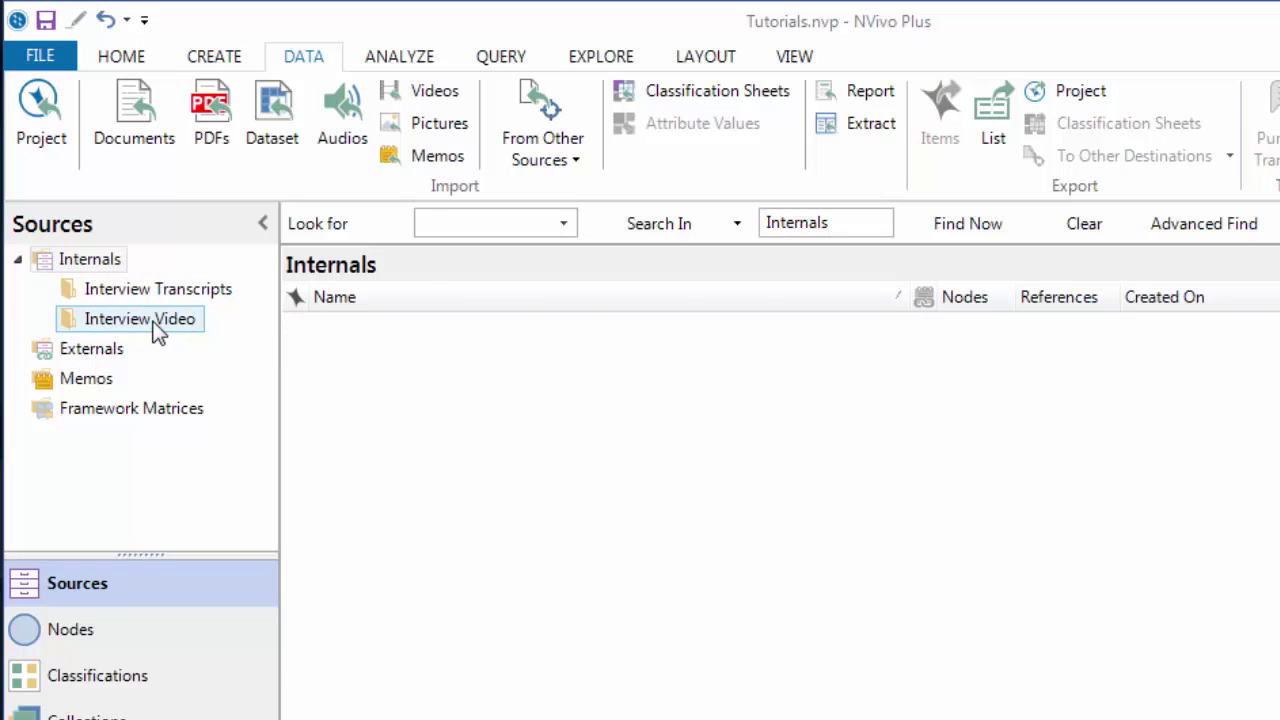
{"action": "left_click", "coordinate": [155, 322]}
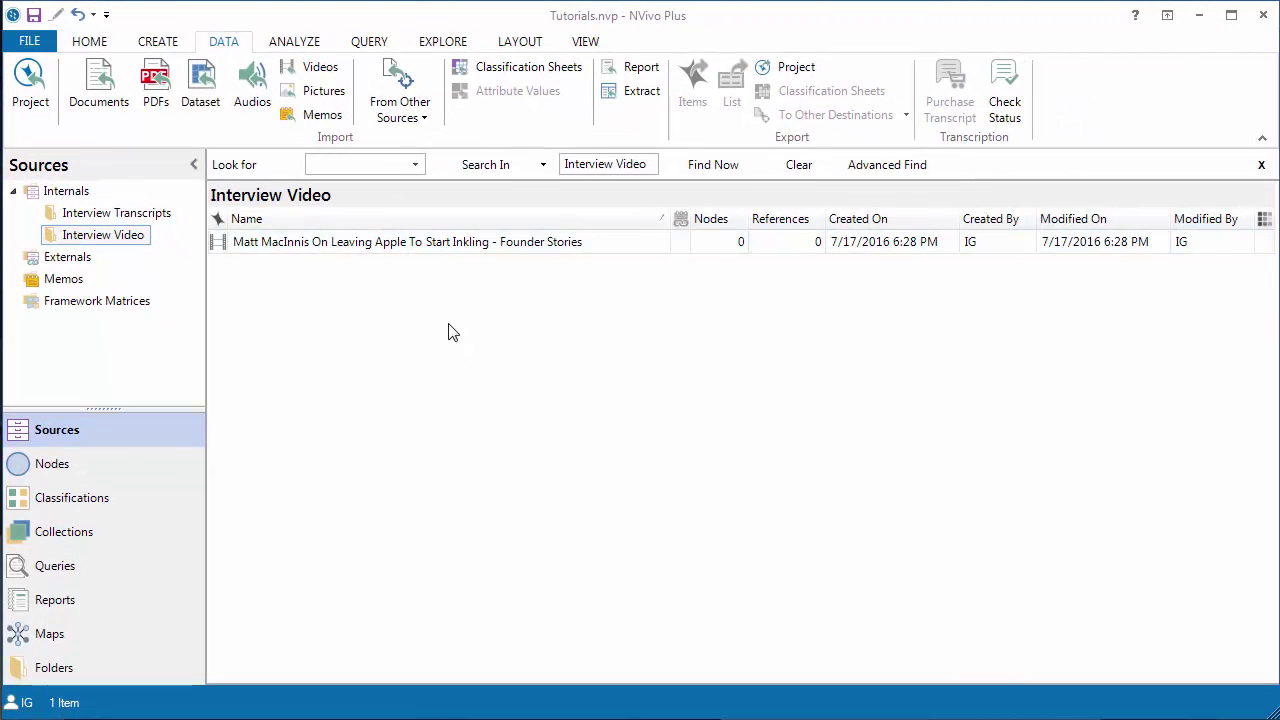
Open the interview video and widen its transcript area by collapsing the Sources navigation and narrowing the source list and video player
{"action": "double_click", "coordinate": [280, 246]}
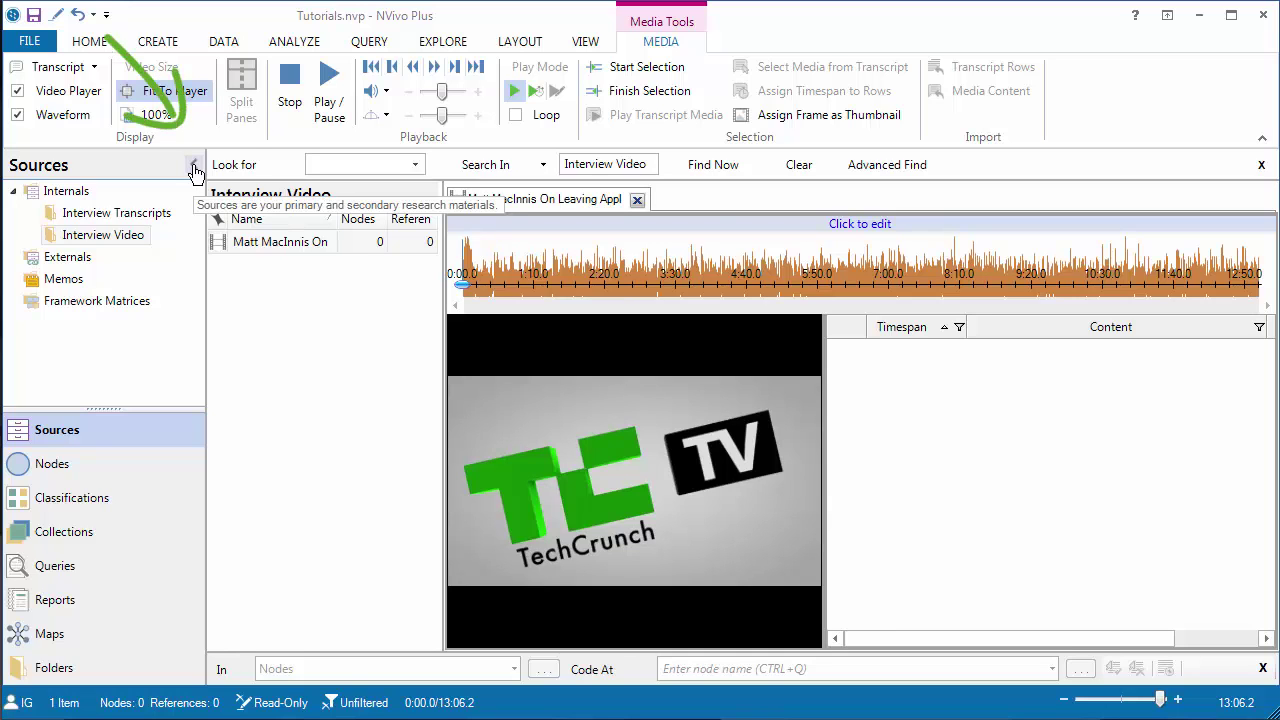
{"action": "left_click", "coordinate": [194, 165]}
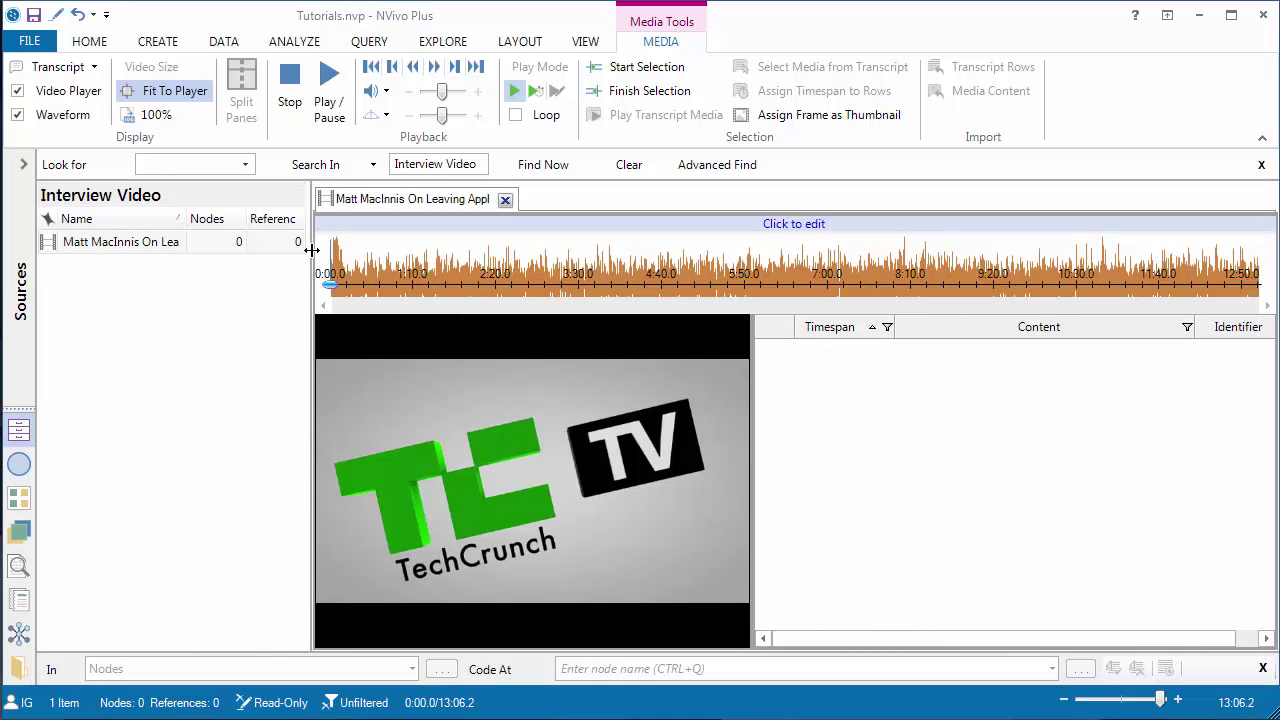
{"action": "left_click_drag", "start_coordinate": [312, 250], "coordinate": [173, 251]}
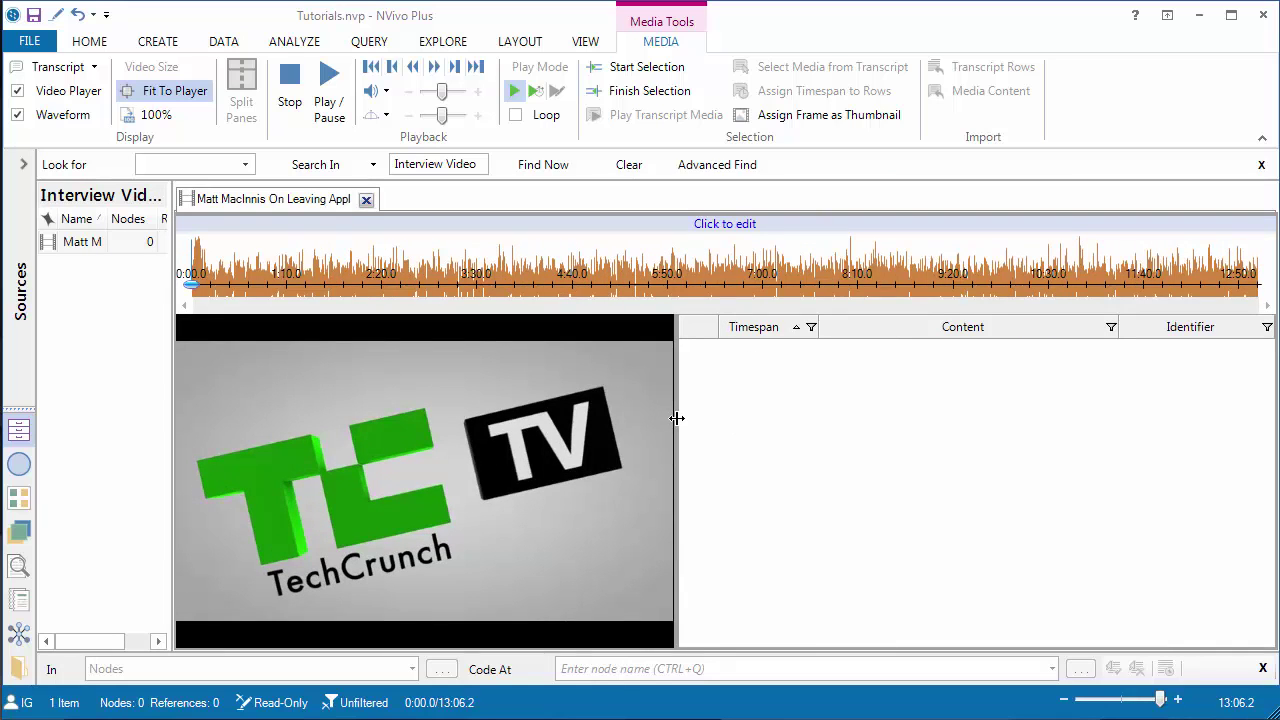
{"action": "left_click_drag", "start_coordinate": [677, 418], "coordinate": [388, 426]}
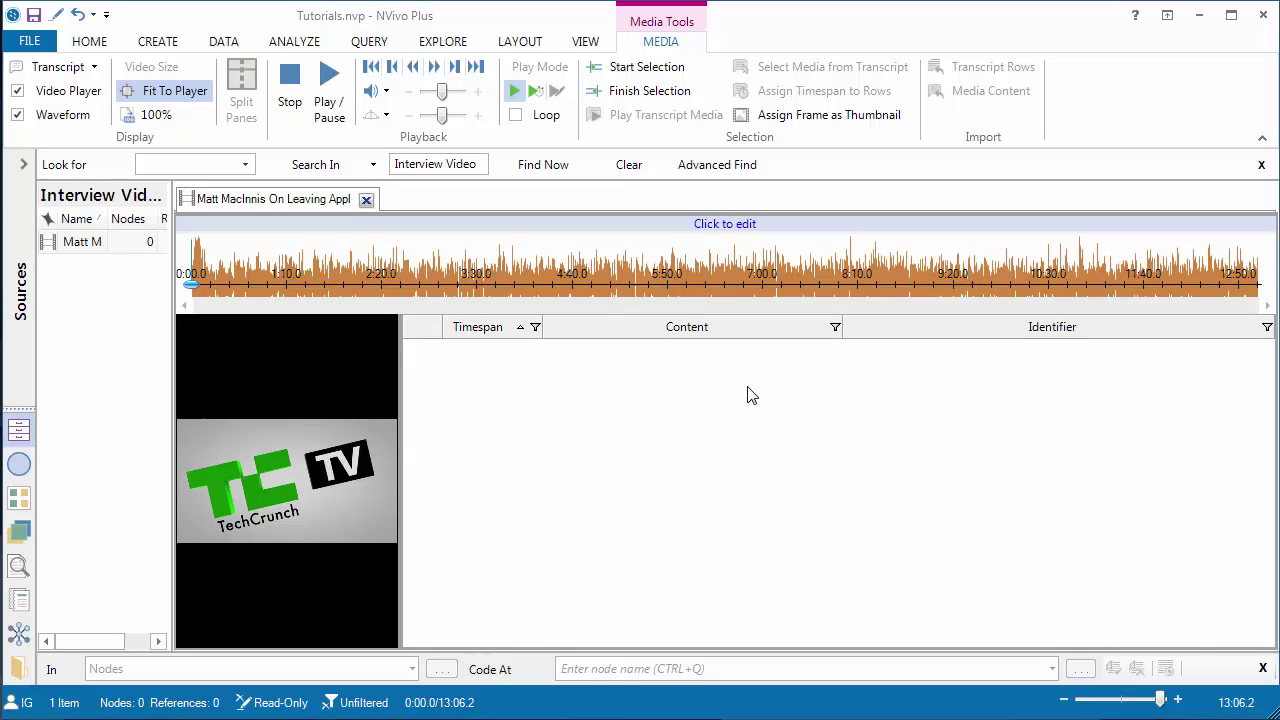
Make the video source editable and choose the Founder Stories-Synched Word document in Sample Transcripts > Synched for importing transcript rows
{"action": "left_click", "coordinate": [728, 225]}
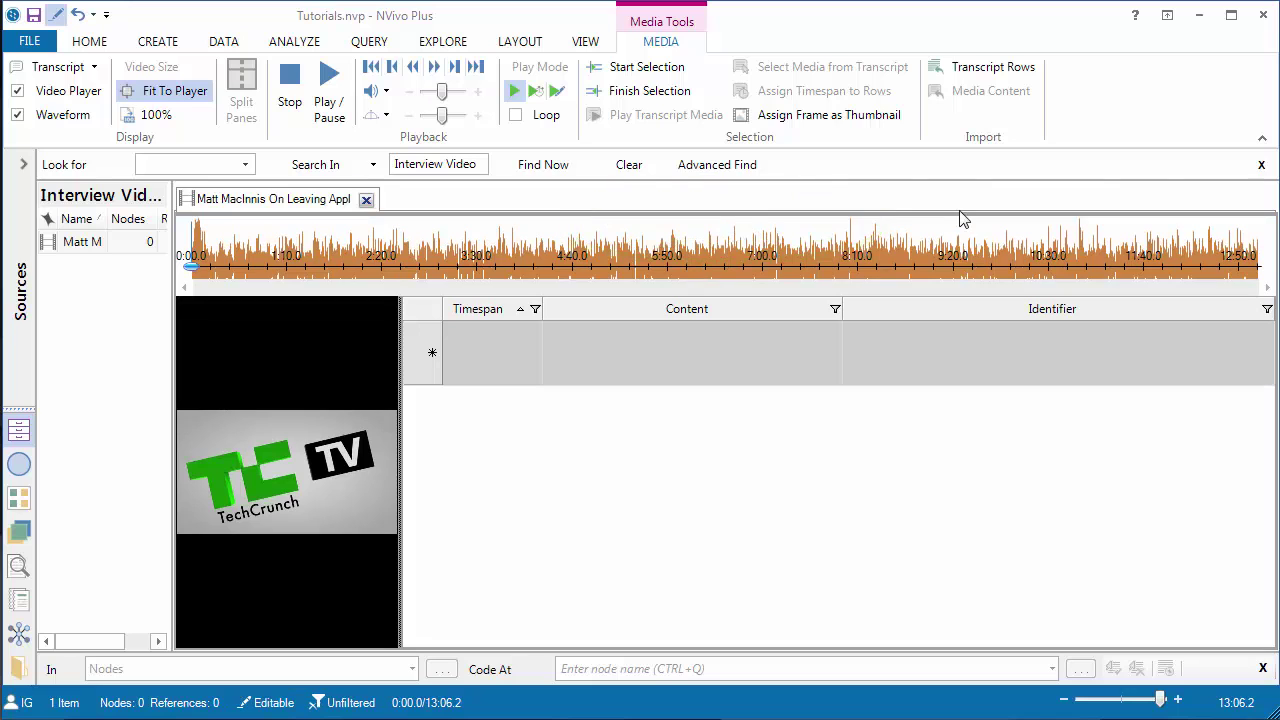
{"action": "left_click", "coordinate": [980, 76]}
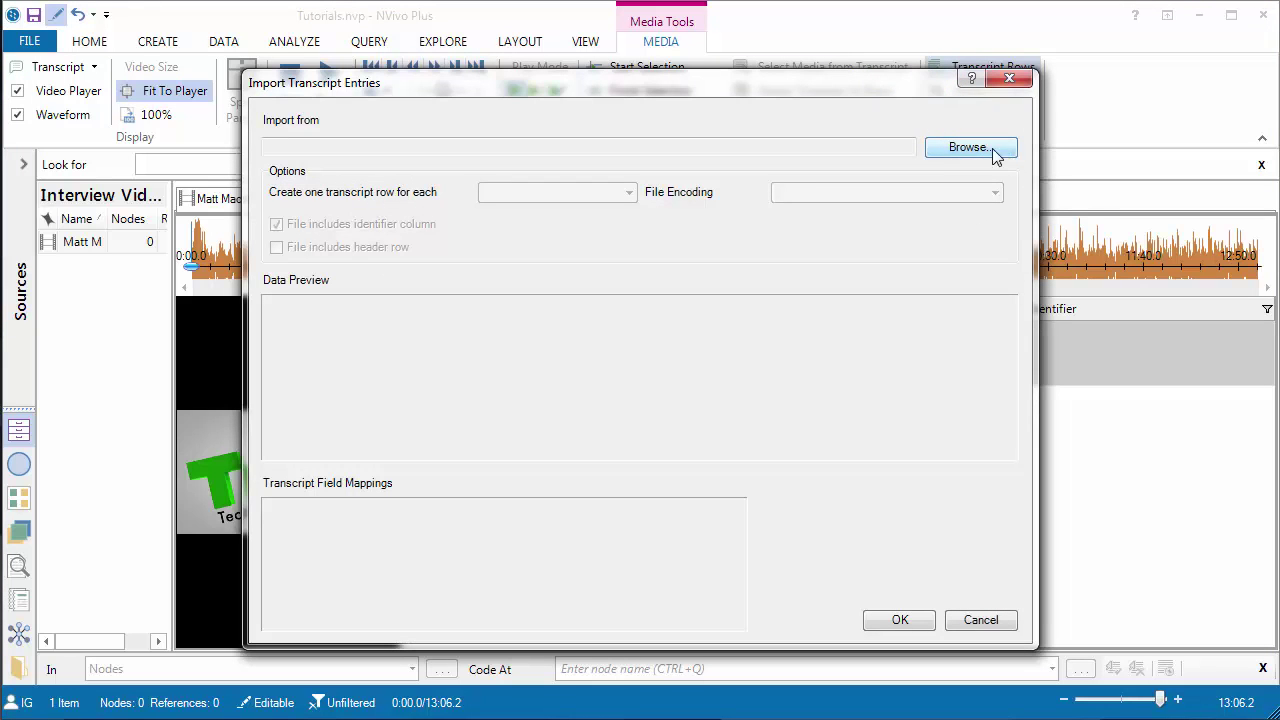
{"action": "left_click", "coordinate": [967, 147]}
{"action": "left_click", "coordinate": [600, 143]}
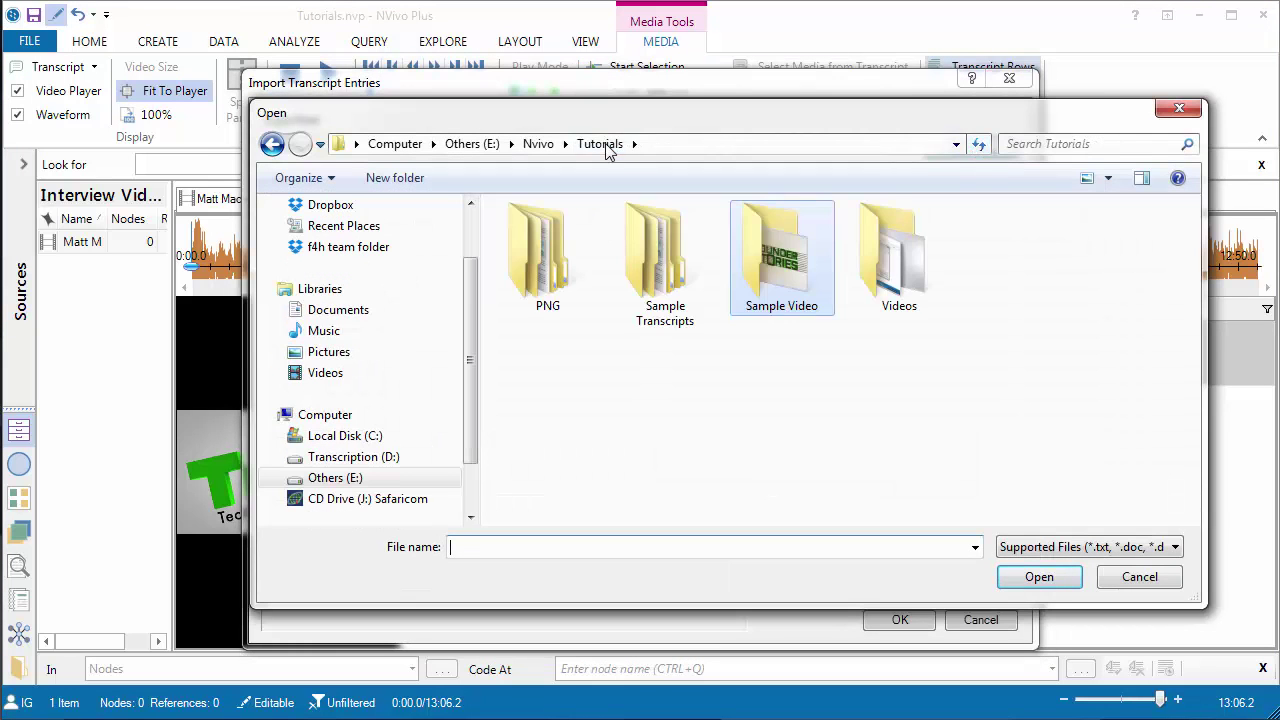
{"action": "double_click", "coordinate": [672, 265]}
{"action": "left_click", "coordinate": [557, 258]}
{"action": "double_click", "coordinate": [557, 258]}
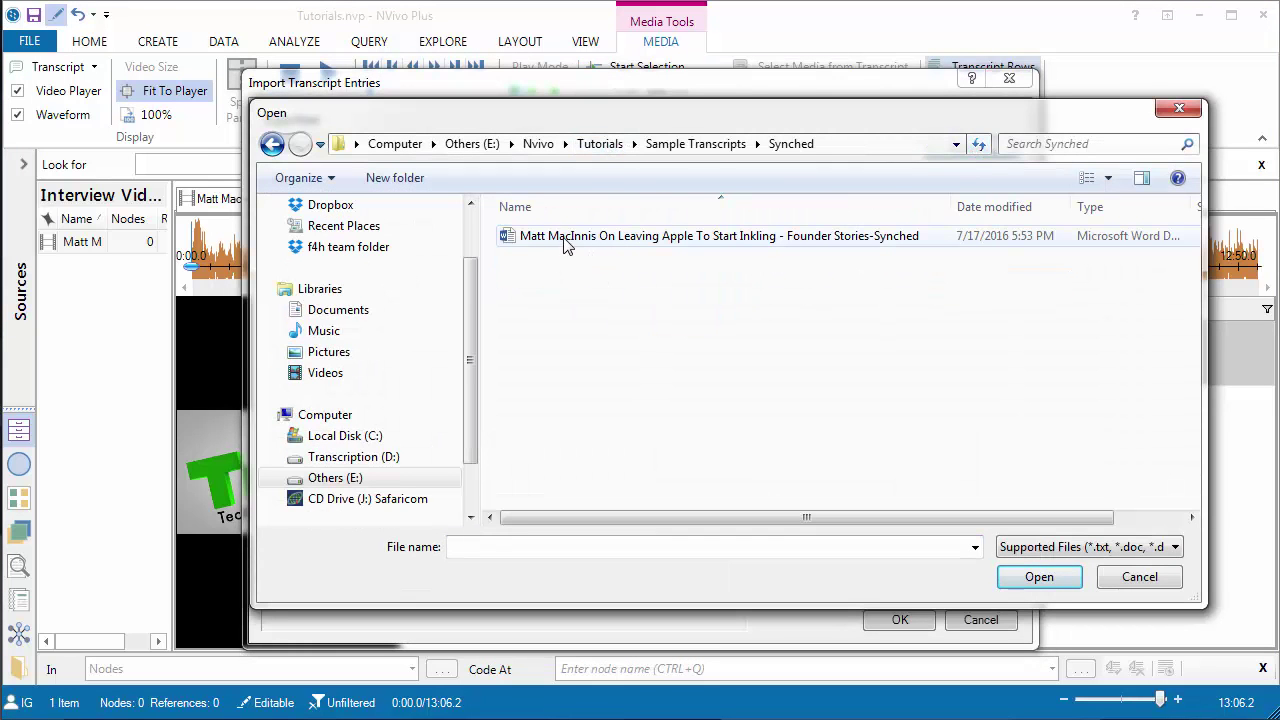
{"action": "left_click", "coordinate": [583, 240]}
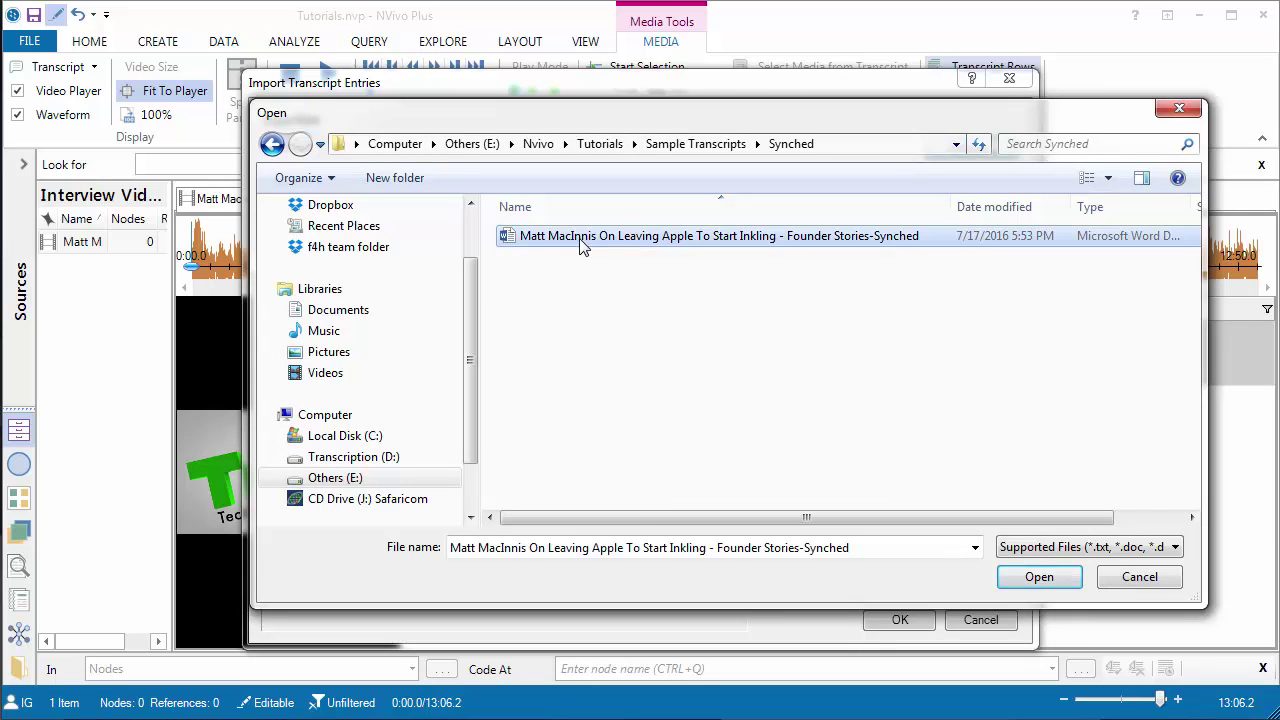
{"action": "left_click", "coordinate": [1050, 587]}
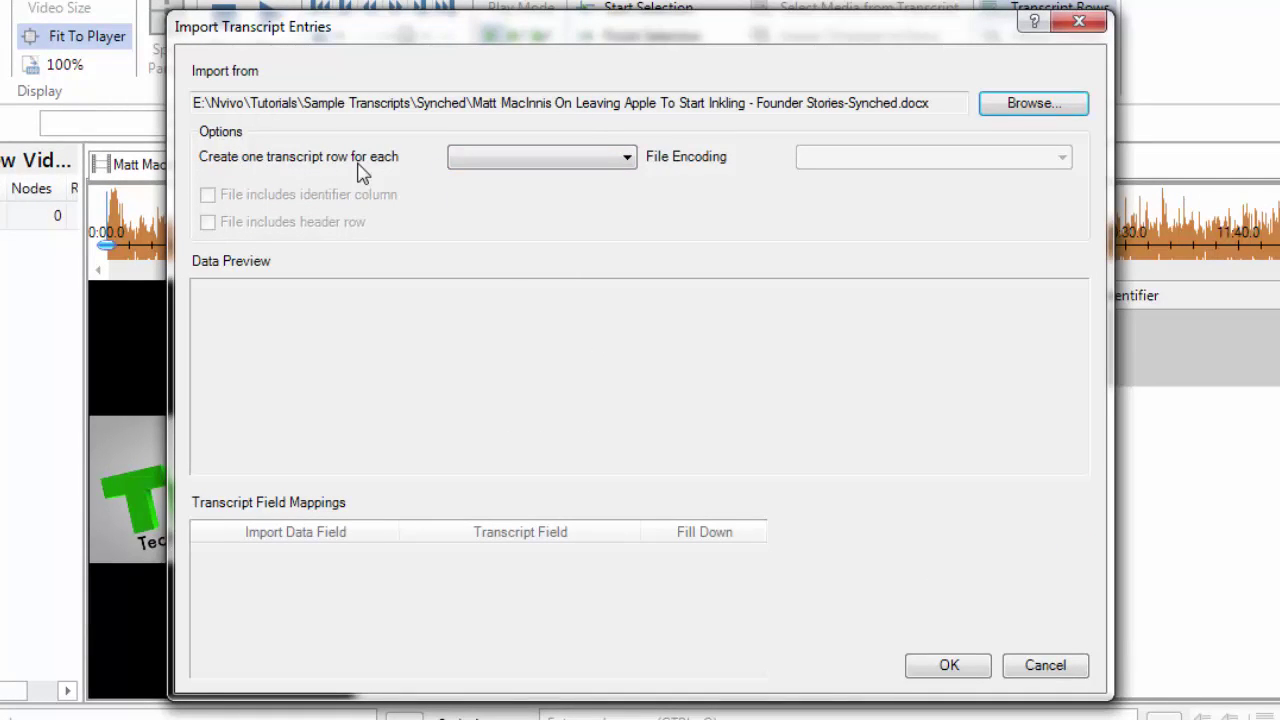
Set the import to create one transcript row for each Table Row and turn off the file-includes-identifier-column option
{"action": "left_click", "coordinate": [566, 162]}
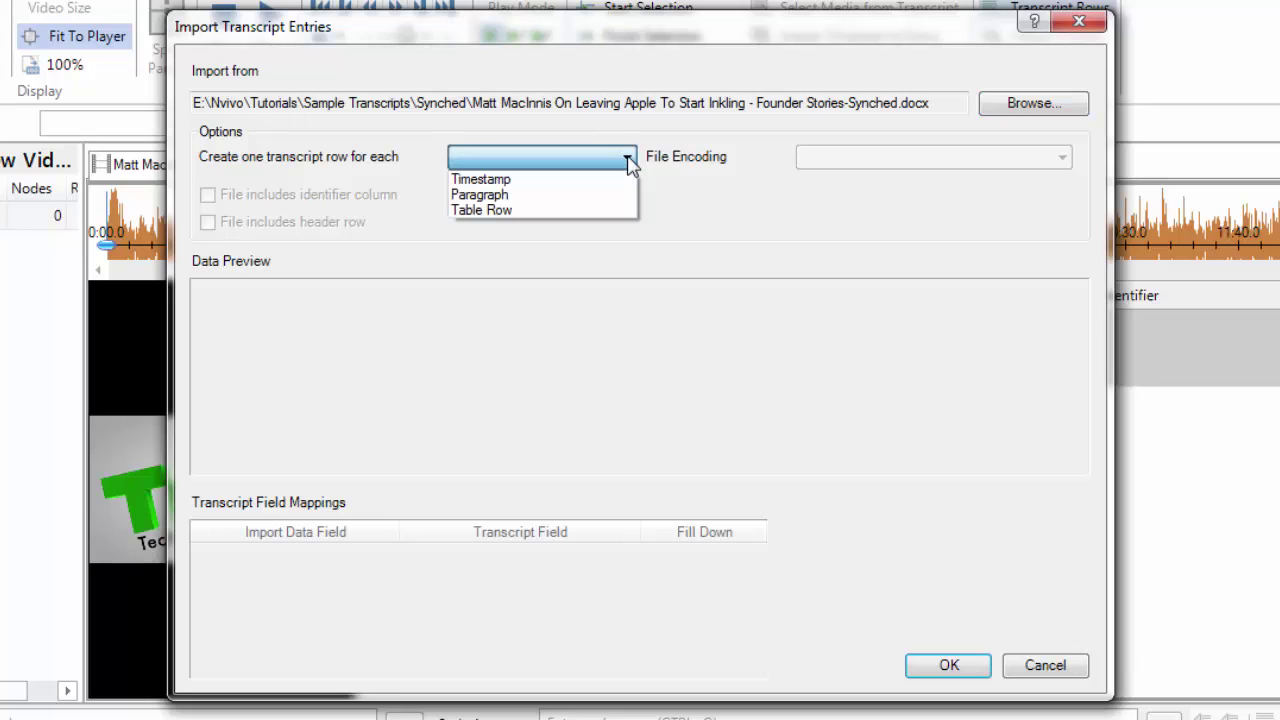
{"action": "left_click", "coordinate": [520, 212]}
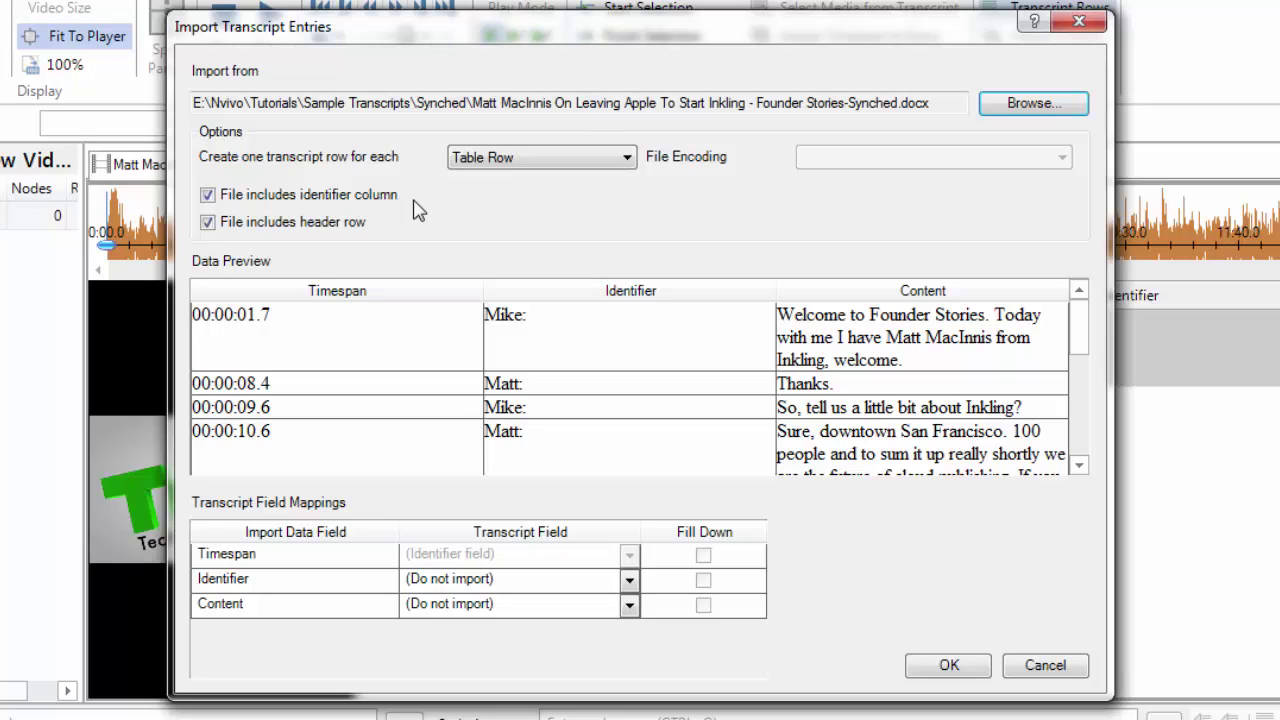
{"action": "left_click", "coordinate": [210, 197]}
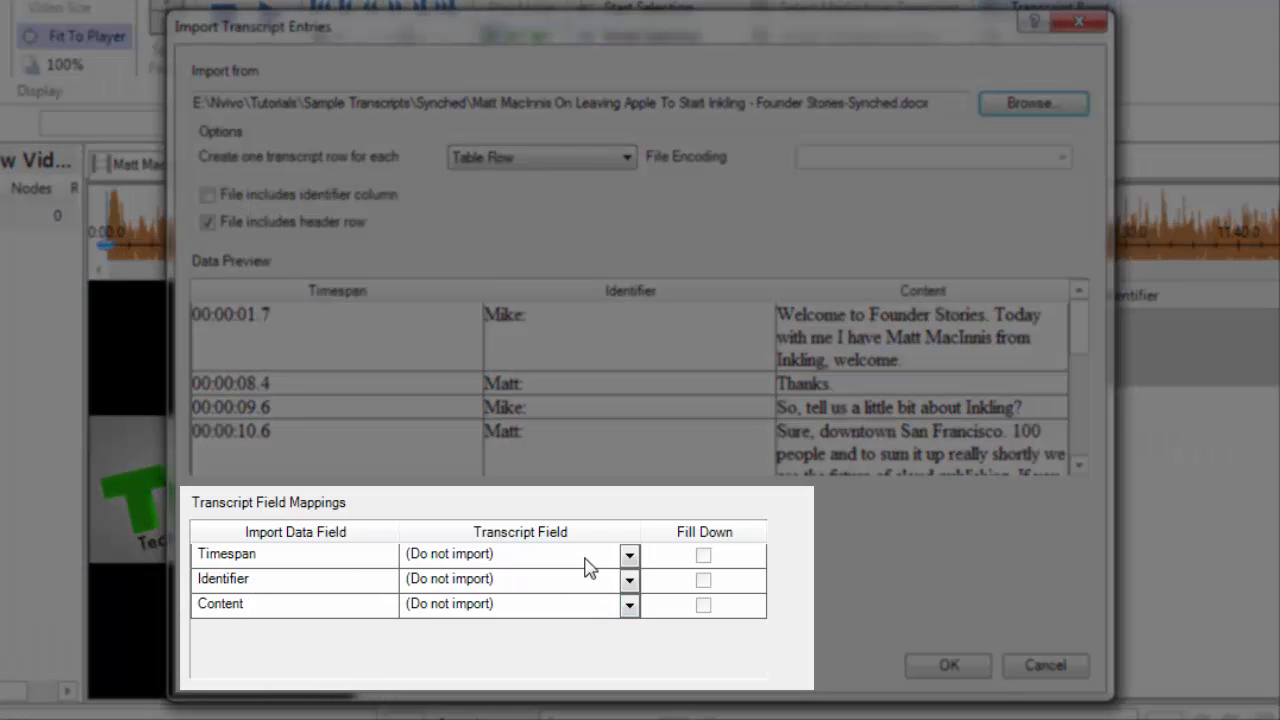
Map the Timespan, Identifier and Content import fields to the transcript fields of the same names and import the transcript entries
{"action": "left_click", "coordinate": [630, 556]}
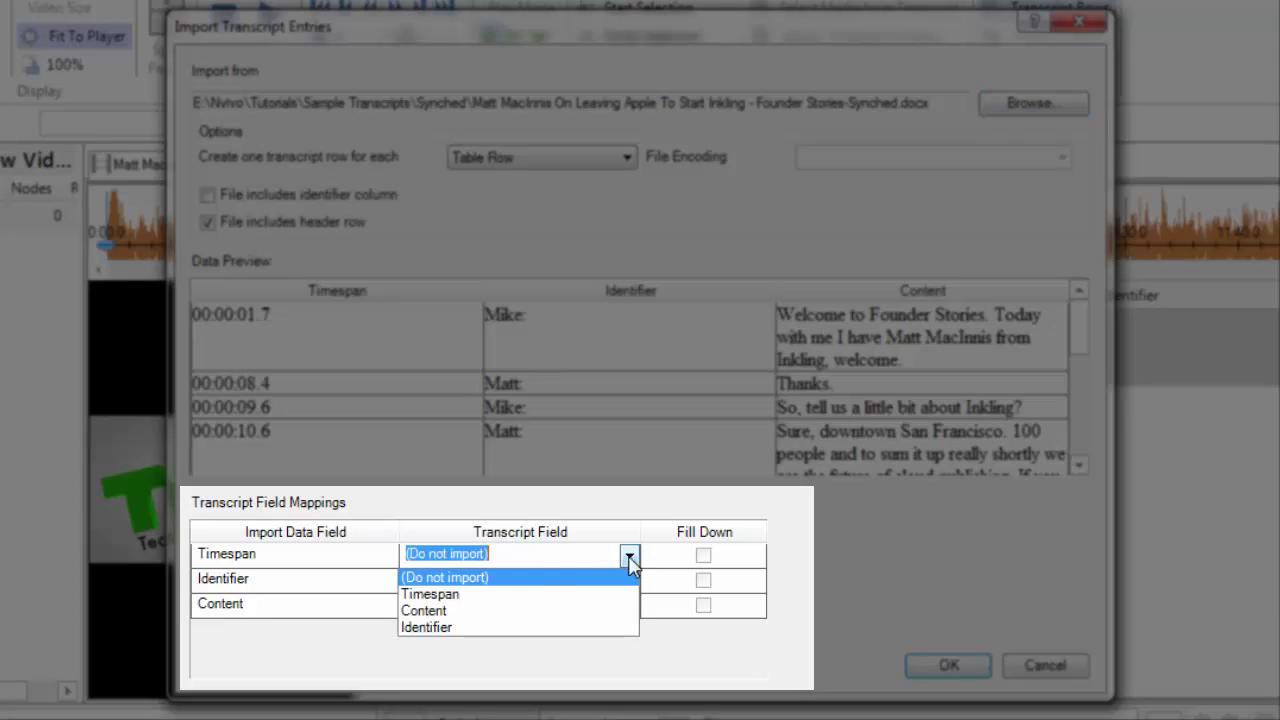
{"action": "left_click", "coordinate": [468, 594]}
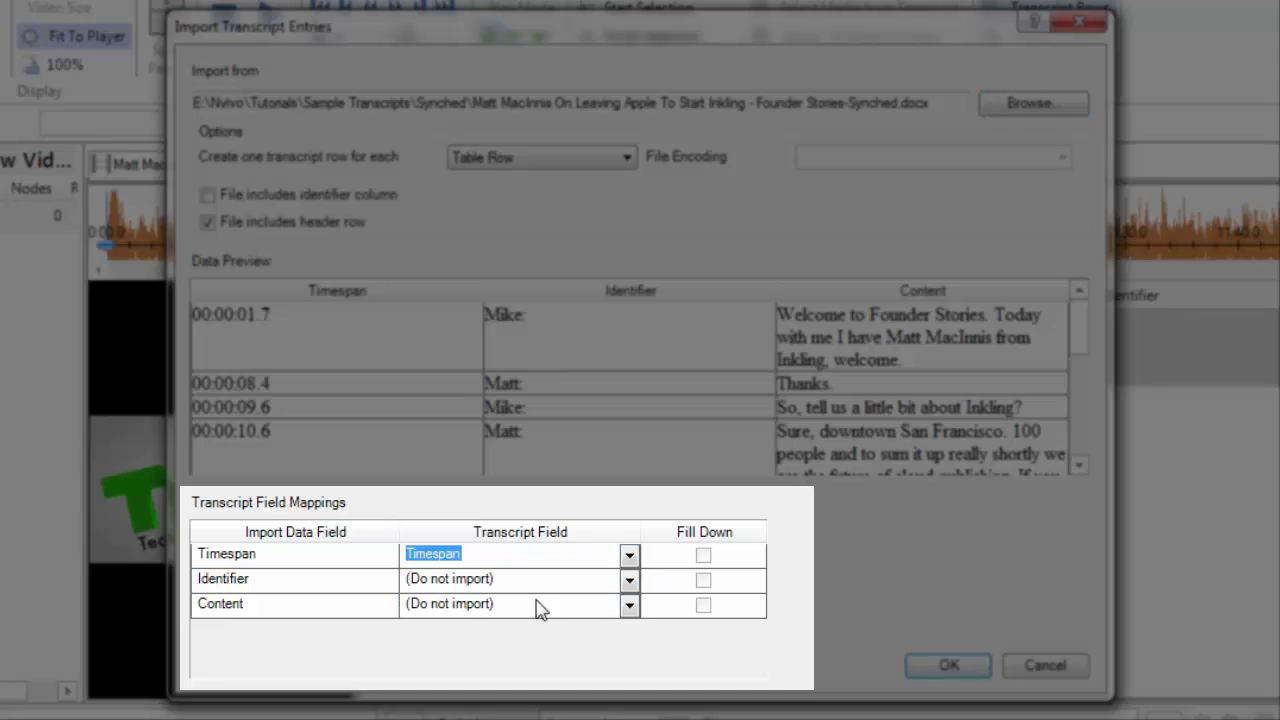
{"action": "left_click", "coordinate": [627, 582]}
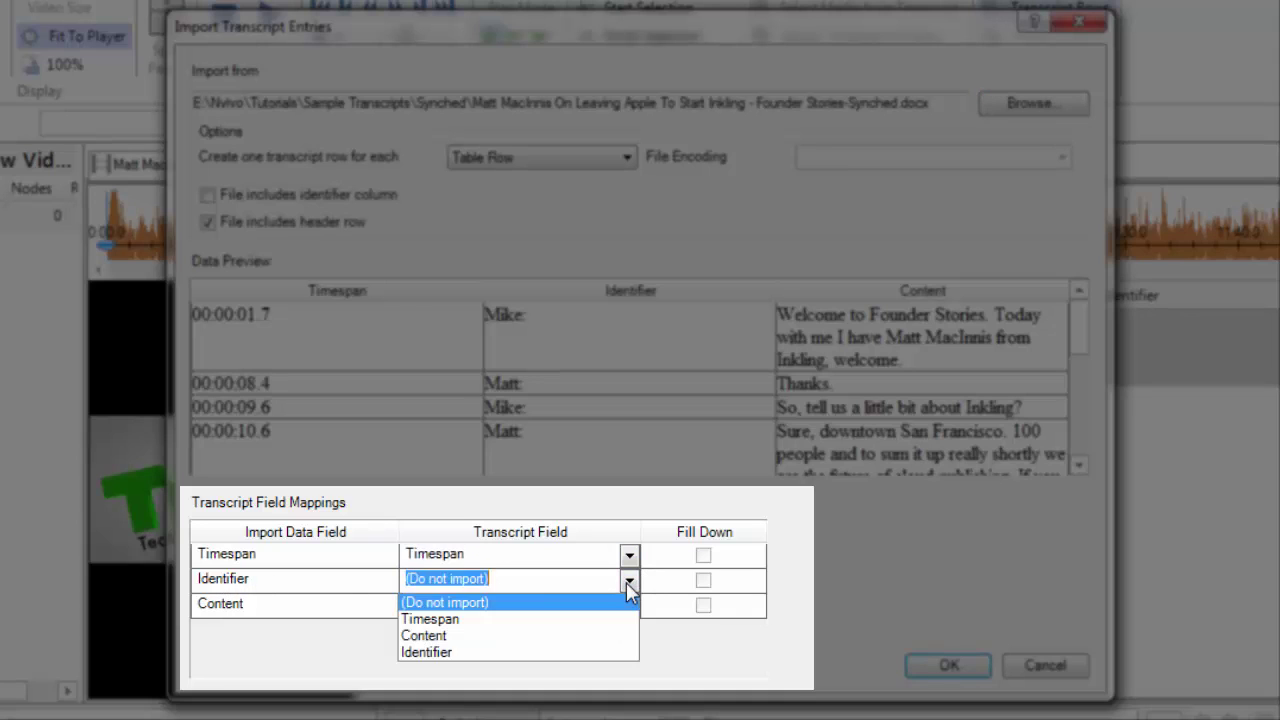
{"action": "left_click", "coordinate": [445, 655]}
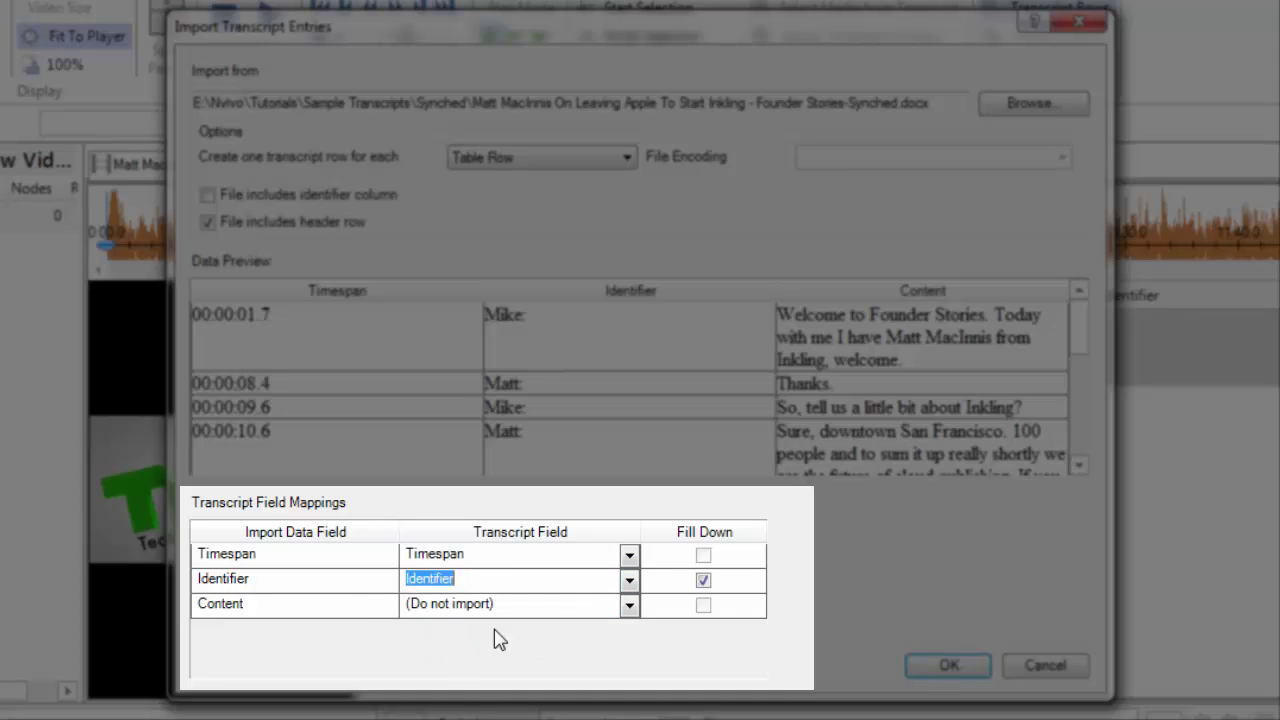
{"action": "left_click", "coordinate": [629, 607]}
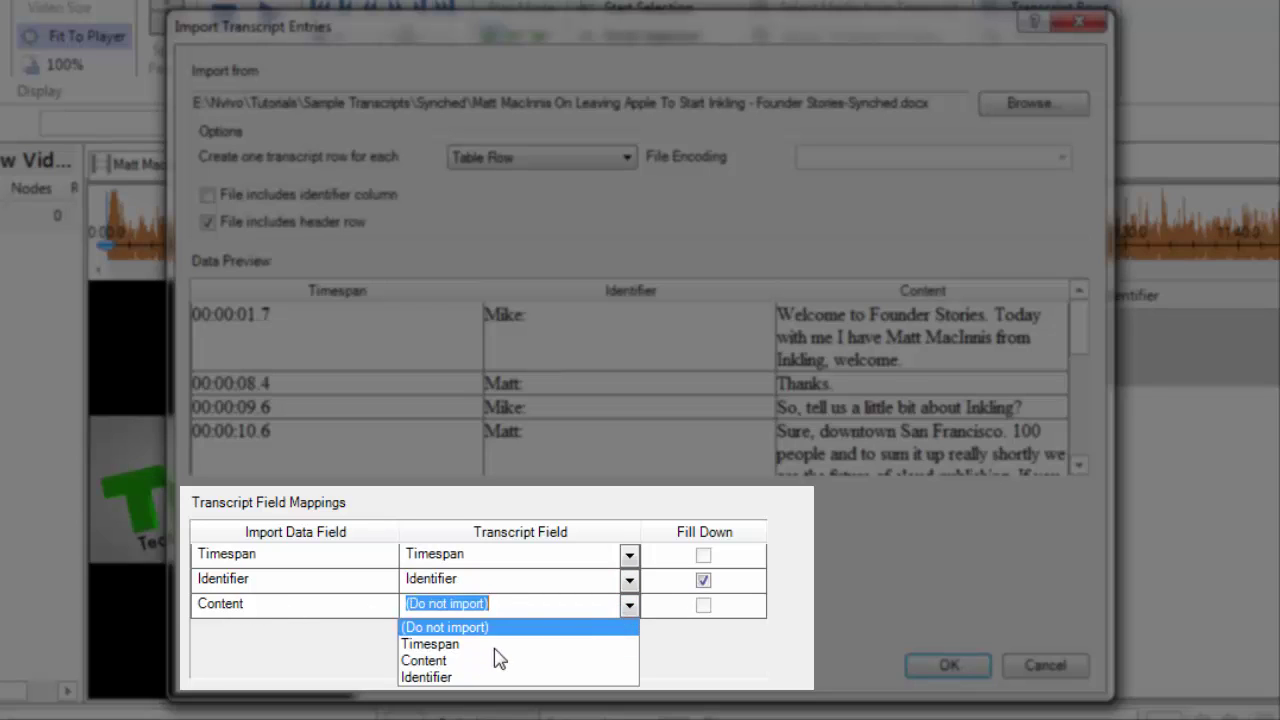
{"action": "left_click", "coordinate": [463, 662]}
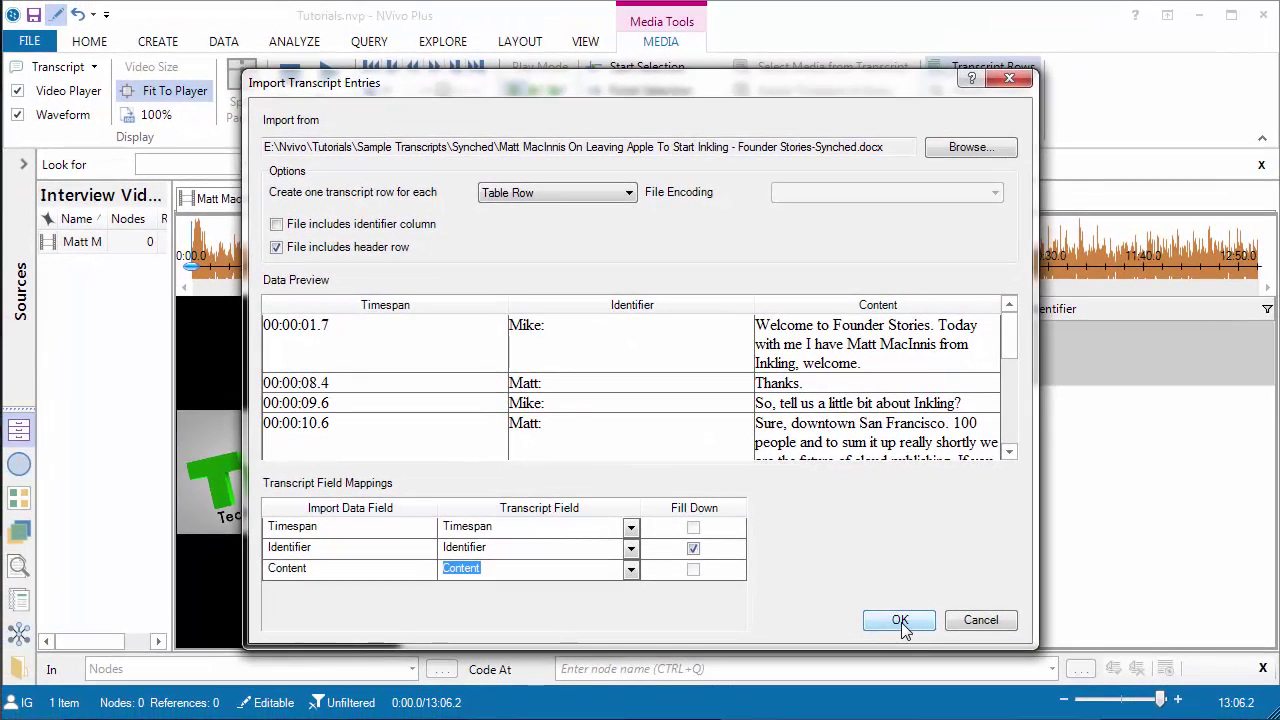
{"action": "left_click", "coordinate": [900, 621]}
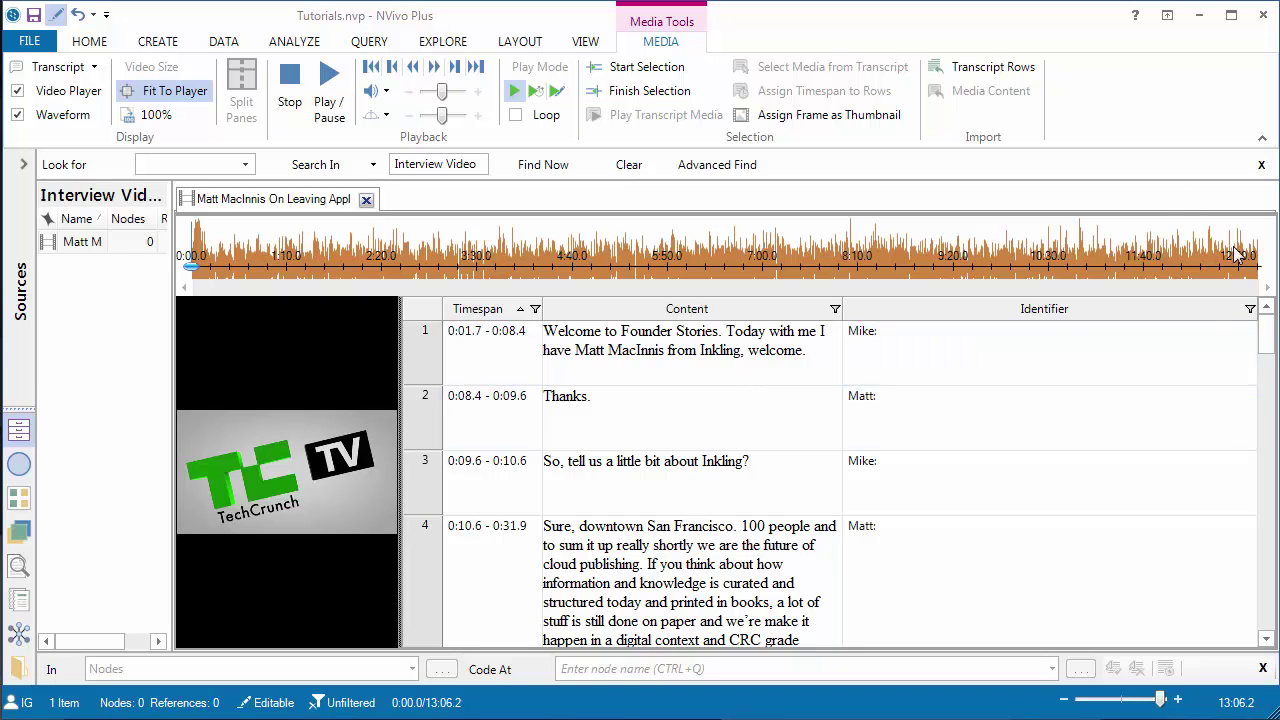
Look through the imported transcript rows and widen the Content column, leaving the Identifier column just wide enough for the speaker labels
{"action": "scroll", "coordinate": [875, 435], "scroll_direction": "down", "scroll_amount": 15}
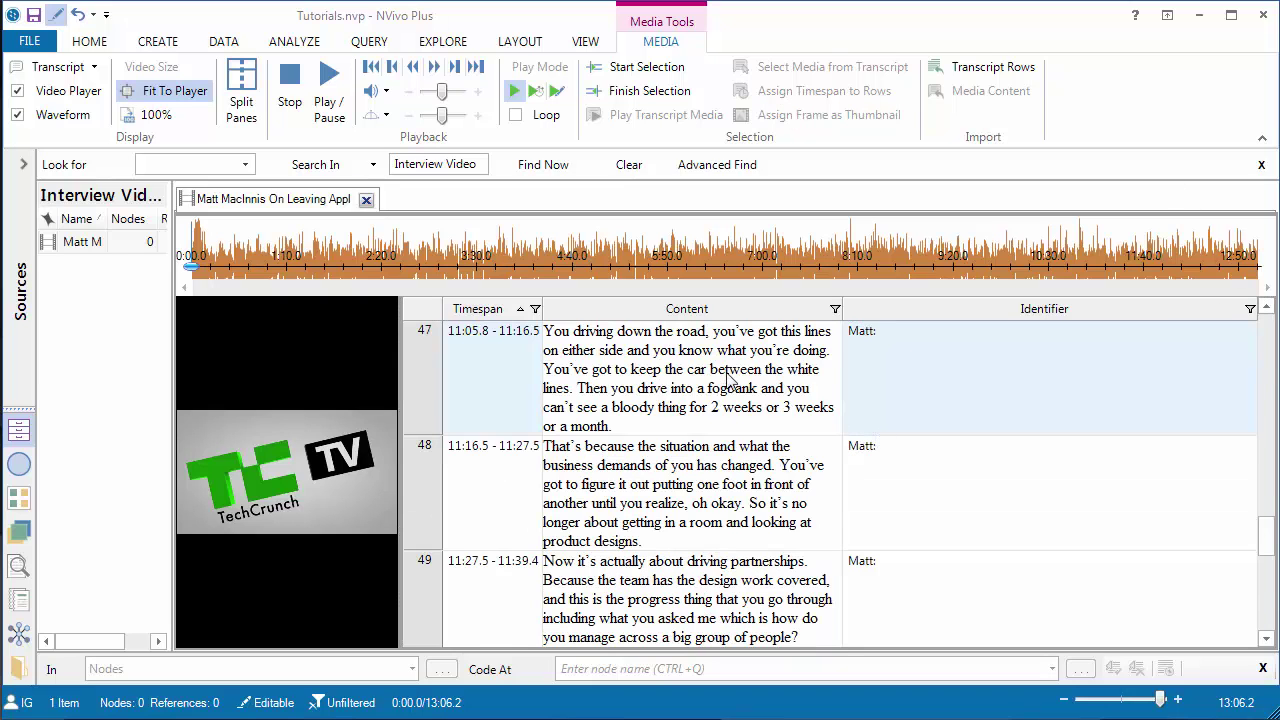
{"action": "scroll", "coordinate": [728, 393], "scroll_direction": "down", "scroll_amount": 3}
{"action": "scroll", "coordinate": [728, 393], "scroll_direction": "down", "scroll_amount": 1}
{"action": "left_click_drag", "start_coordinate": [841, 308], "coordinate": [1104, 310]}
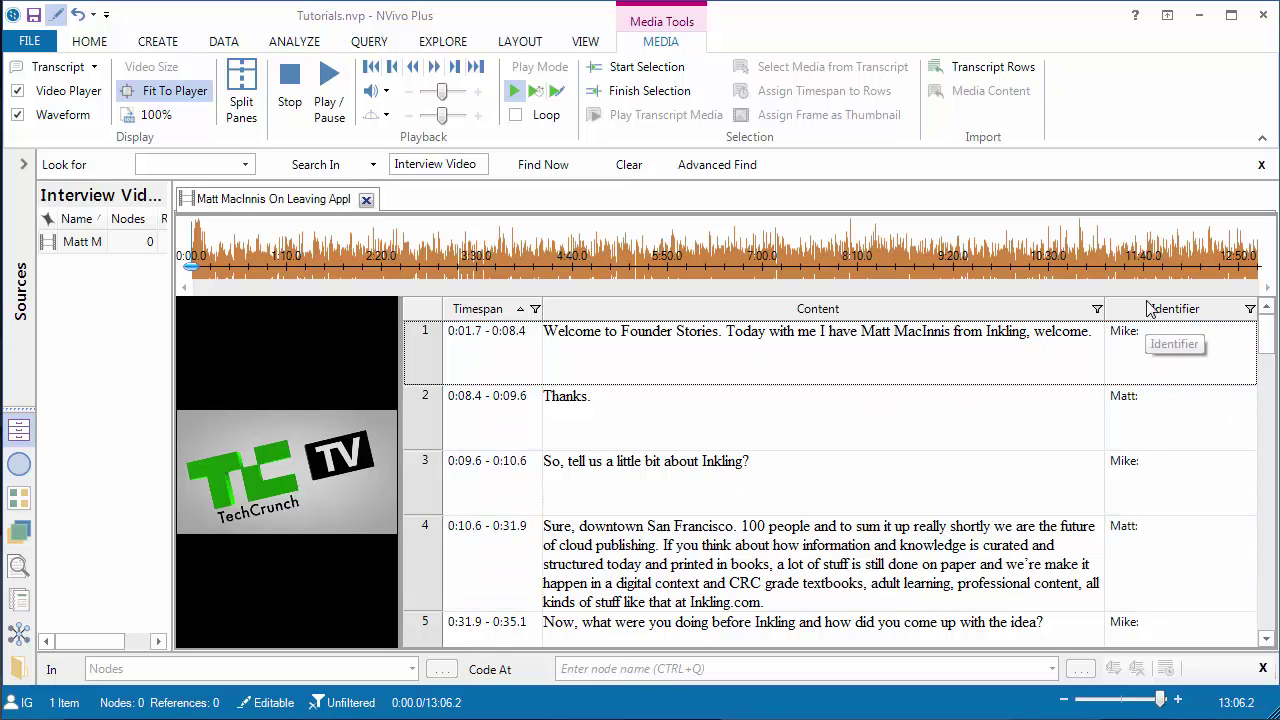
{"action": "left_click_drag", "start_coordinate": [1100, 309], "coordinate": [1153, 310]}
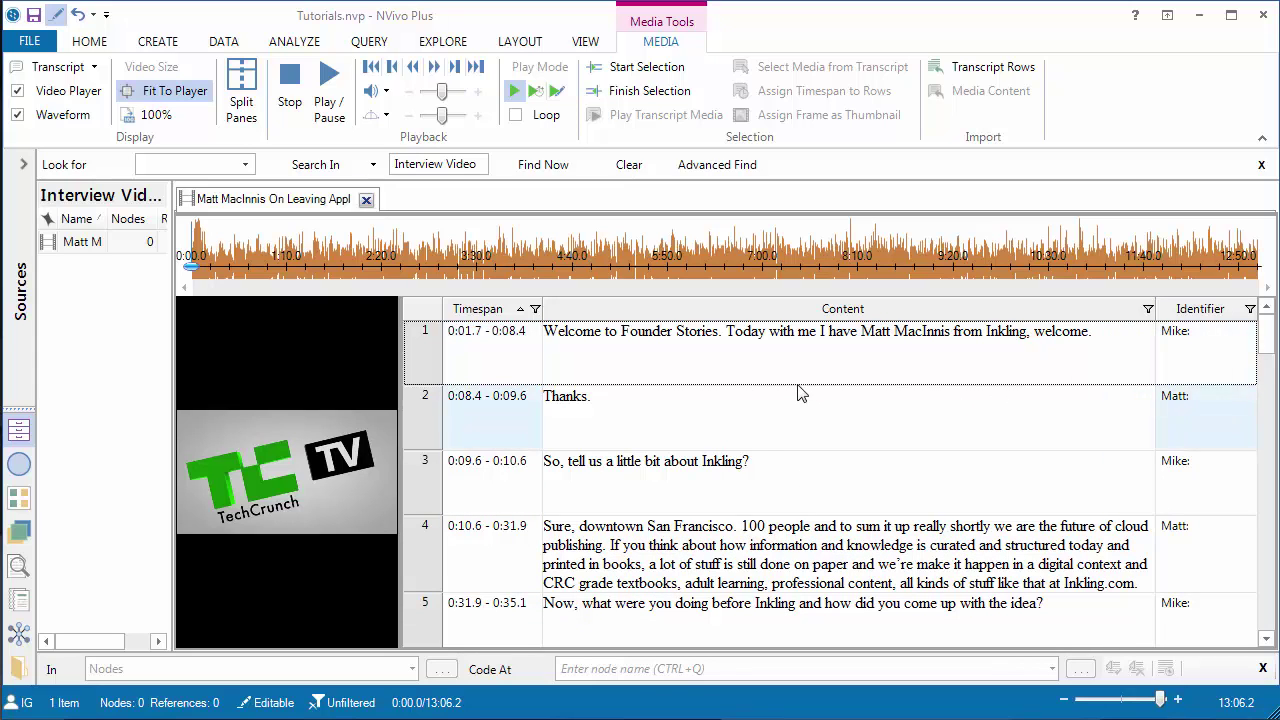
{"action": "scroll", "coordinate": [793, 389], "scroll_direction": "down", "scroll_amount": 2}
{"action": "scroll", "coordinate": [793, 389], "scroll_direction": "down", "scroll_amount": 3}
{"action": "scroll", "coordinate": [795, 401], "scroll_direction": "up", "scroll_amount": 5}
Switch playback to the synchronized play mode and move down through the transcript rows to check that the video follows them
{"action": "left_click", "coordinate": [537, 91]}
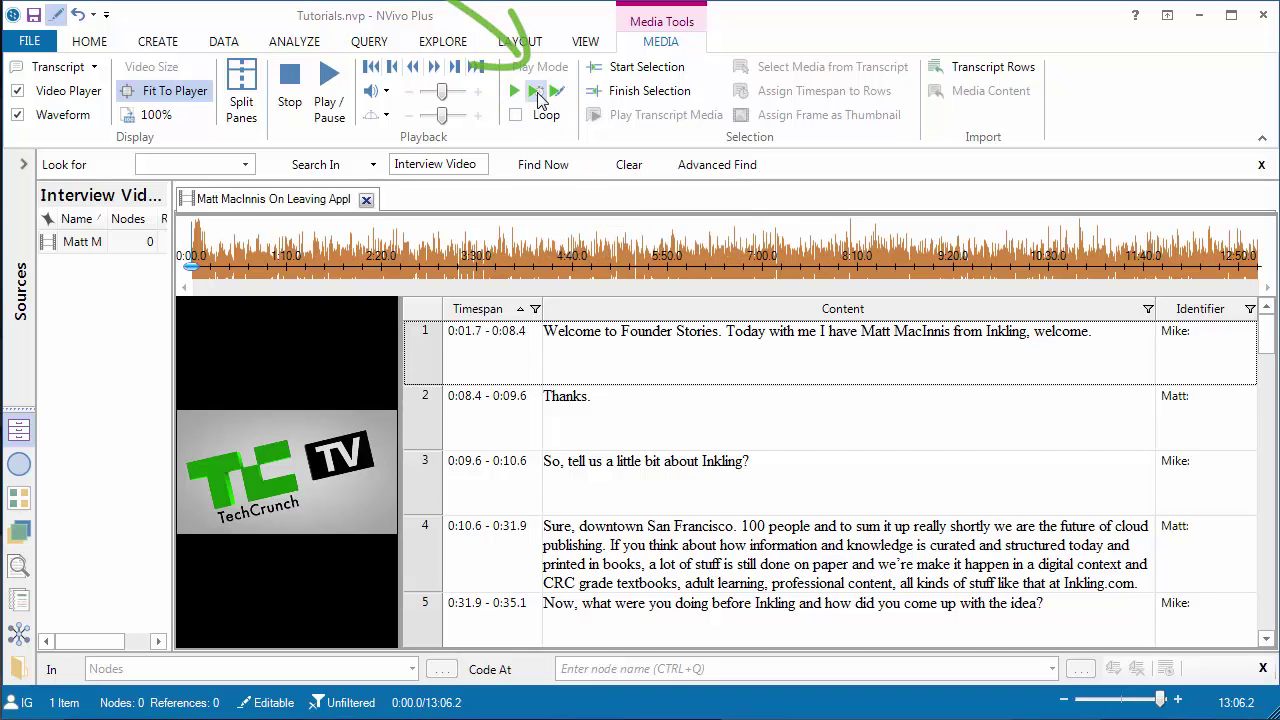
{"action": "scroll", "coordinate": [640, 420], "scroll_direction": "down", "scroll_amount": 5}
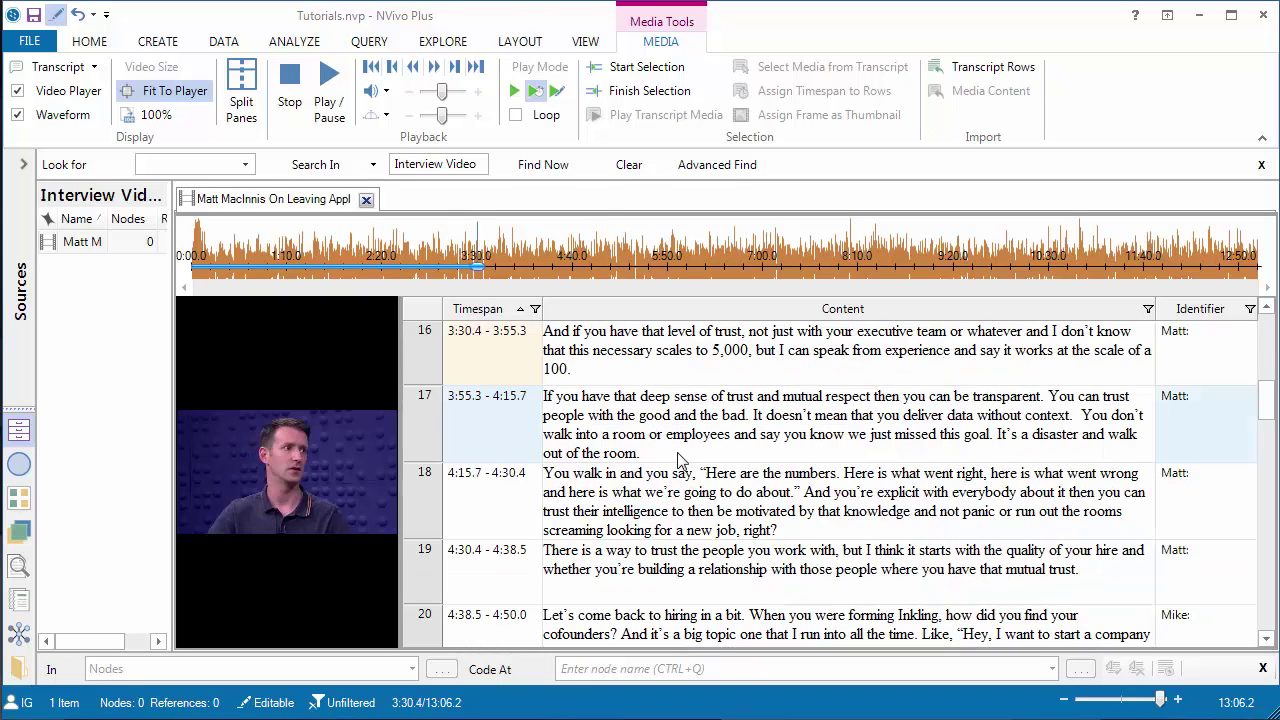
{"action": "scroll", "coordinate": [670, 445], "scroll_direction": "down", "scroll_amount": 2}
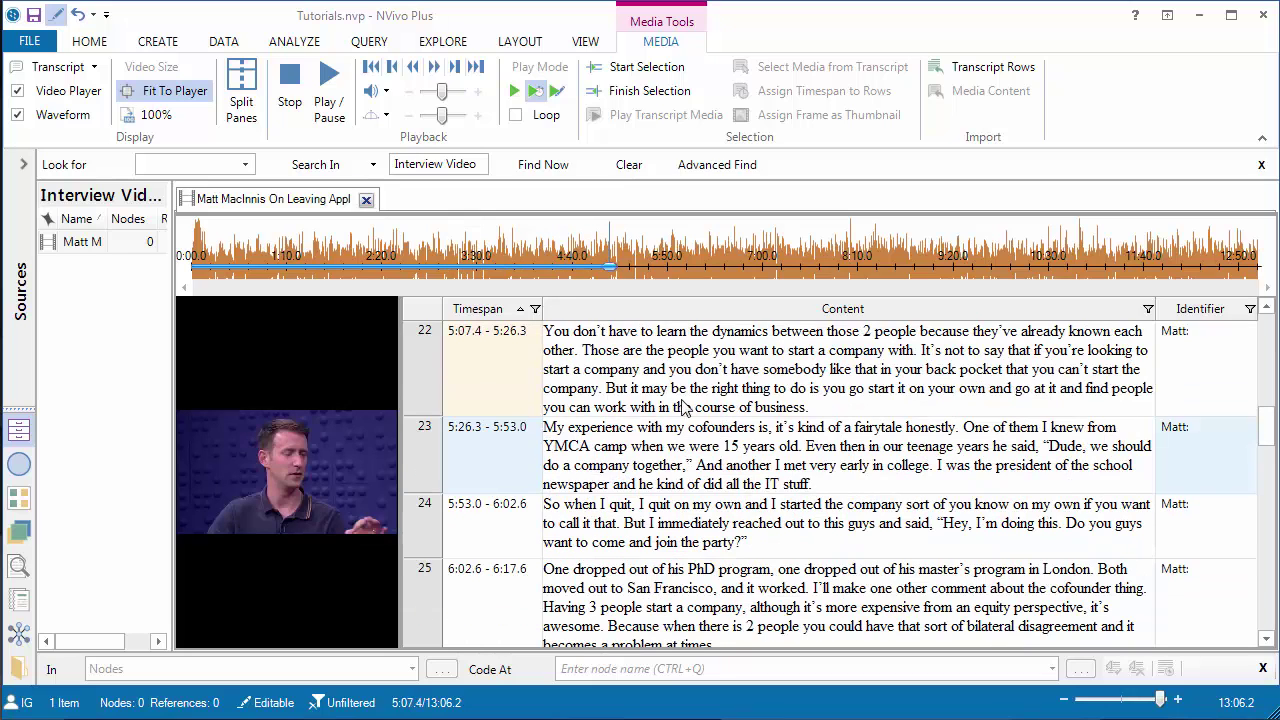